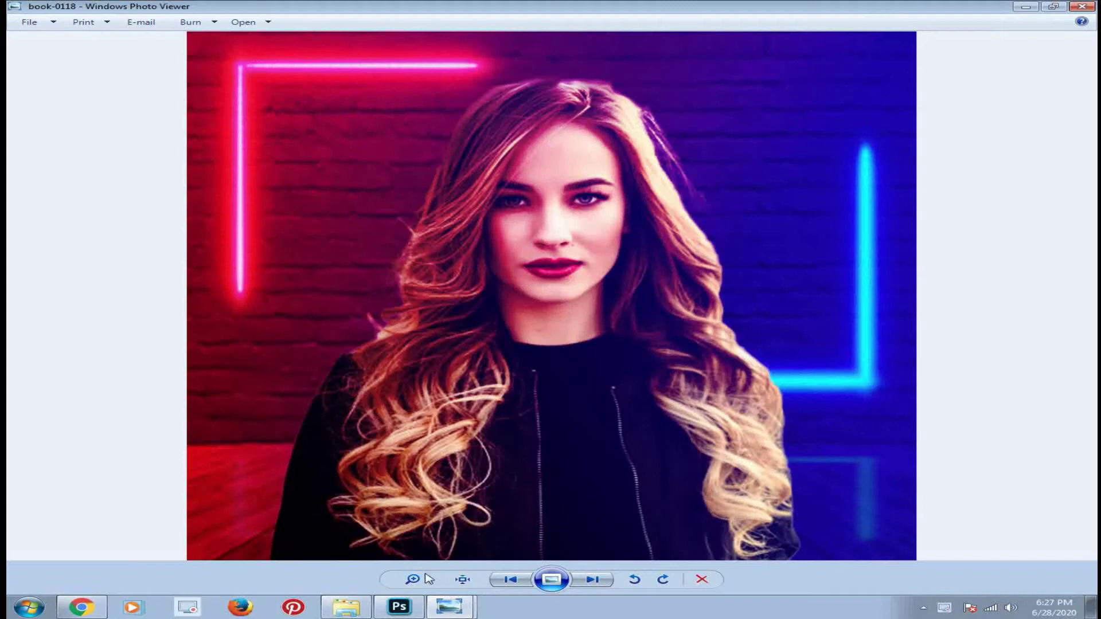
Zoom in and out on three neon portrait example images in Photo Viewer, stepping between them
{"action": "left_click", "coordinate": [424, 580]}
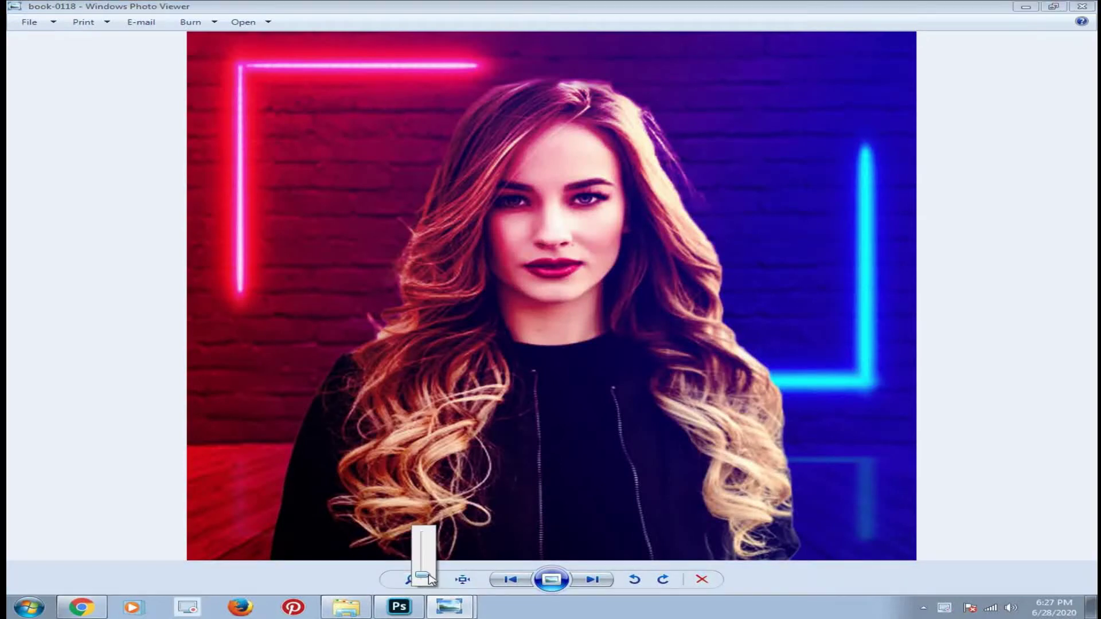
{"action": "left_click_drag", "start_coordinate": [422, 575], "coordinate": [423, 573]}
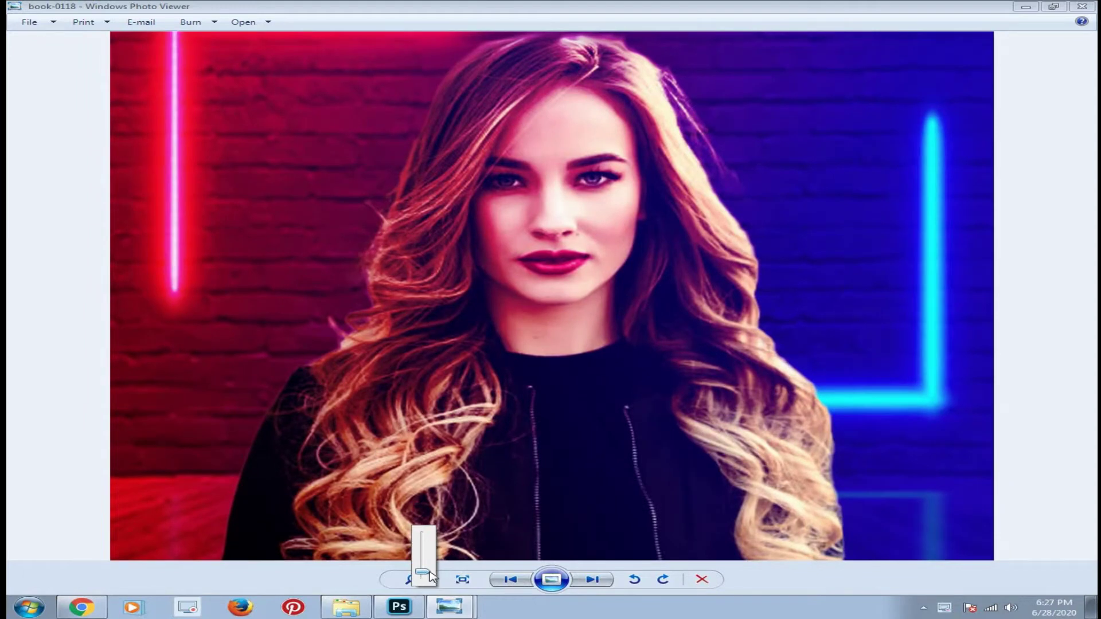
{"action": "left_click_drag", "start_coordinate": [424, 573], "coordinate": [422, 580]}
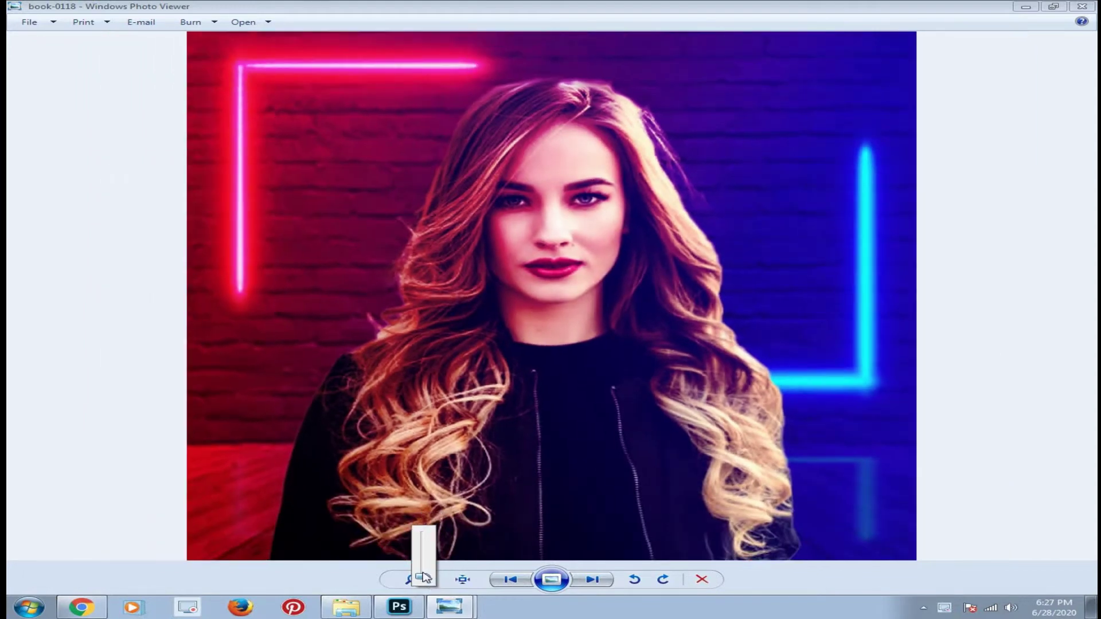
{"action": "key", "text": "Right"}
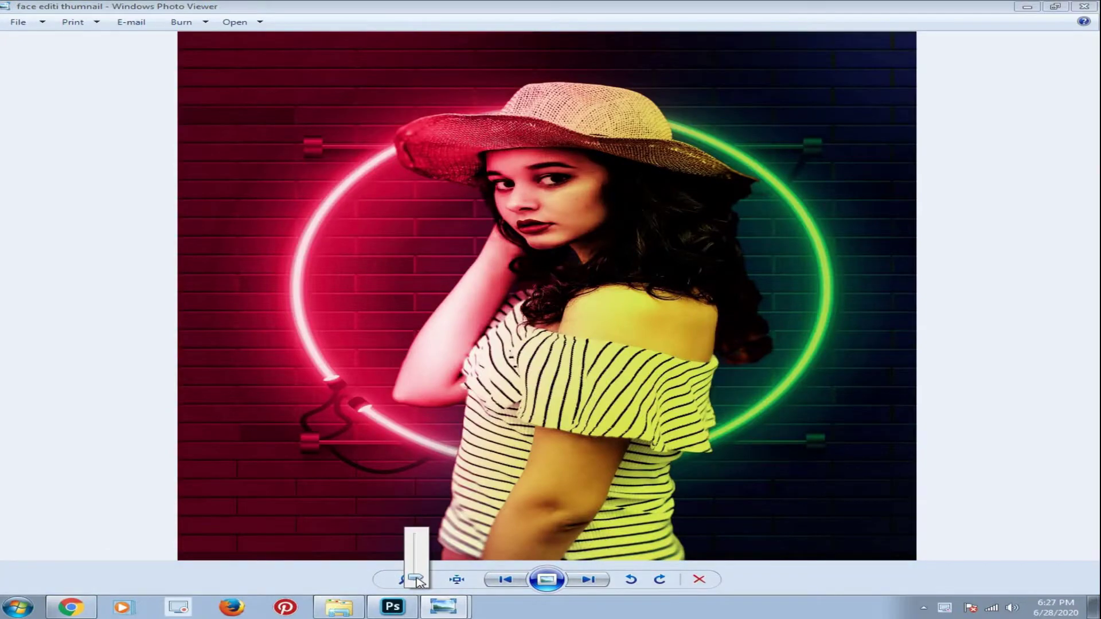
{"action": "left_click_drag", "start_coordinate": [417, 581], "coordinate": [414, 546]}
{"action": "key", "text": "Right"}
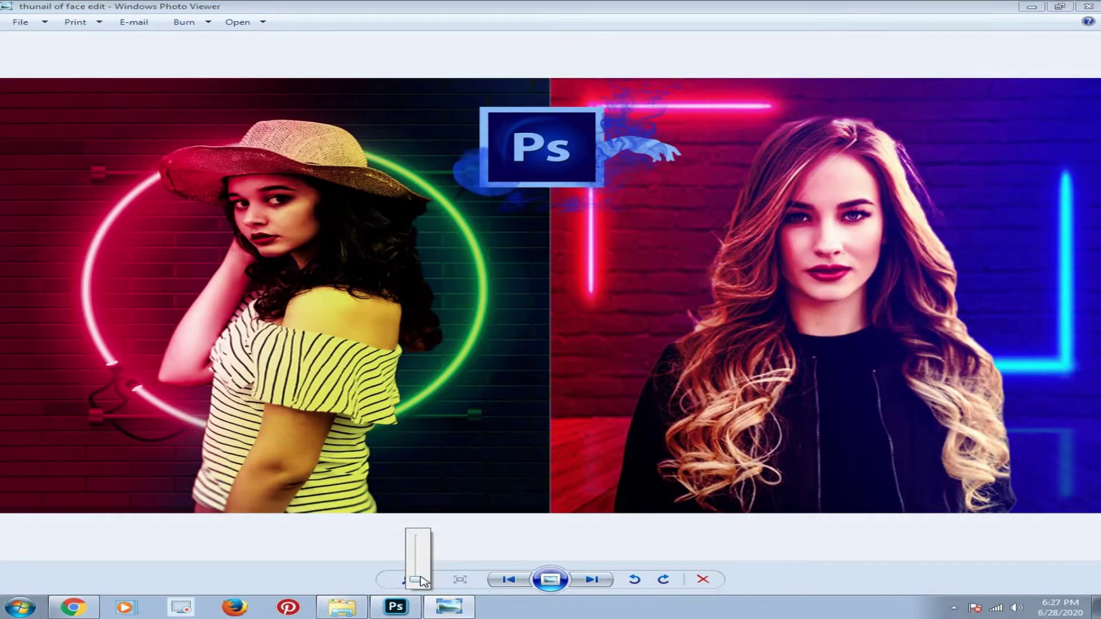
{"action": "left_click_drag", "start_coordinate": [423, 579], "coordinate": [424, 570]}
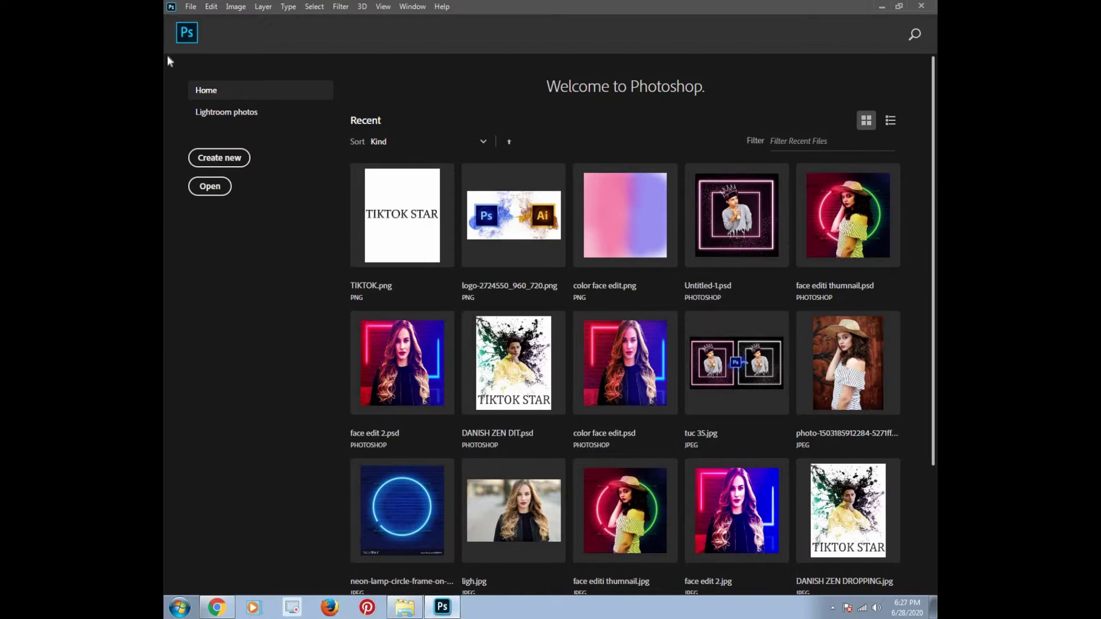
{"action": "left_click", "coordinate": [191, 7]}
{"action": "left_click", "coordinate": [206, 33]}
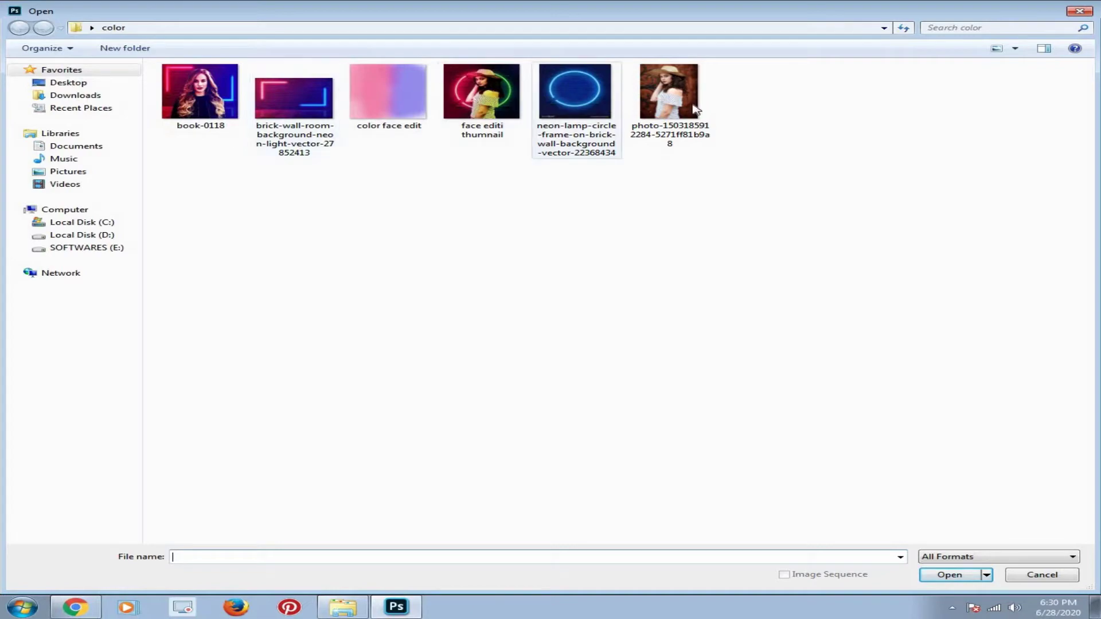
{"action": "left_click", "coordinate": [669, 95]}
{"action": "left_click", "coordinate": [933, 577]}
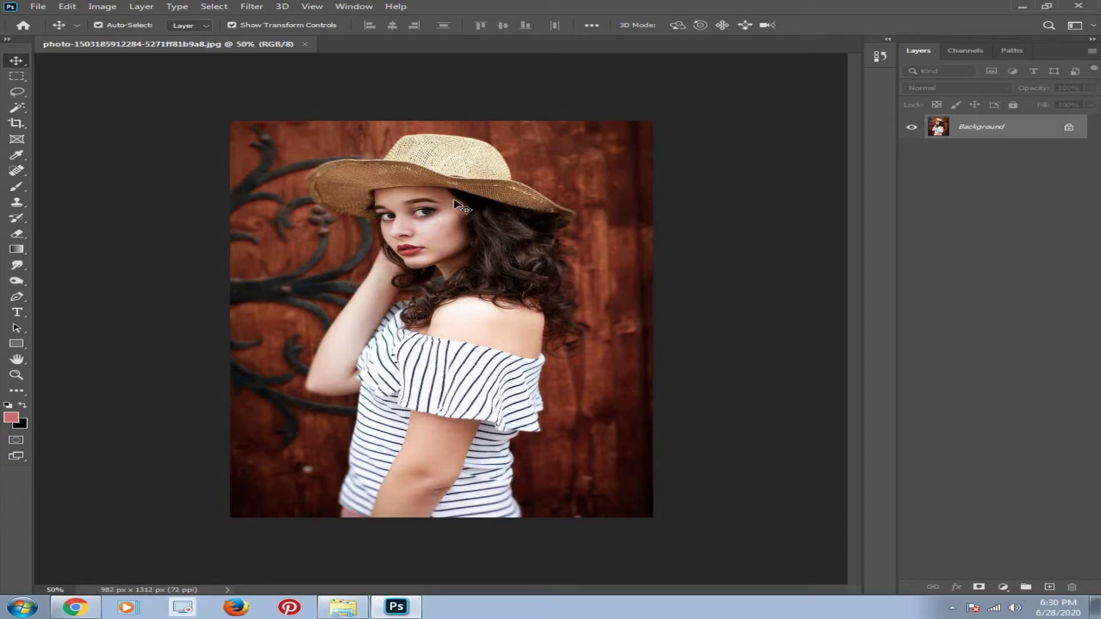
Use Select and Mask's Select Subject to output the woman onto a new Background copy layer
{"action": "left_click", "coordinate": [17, 79]}
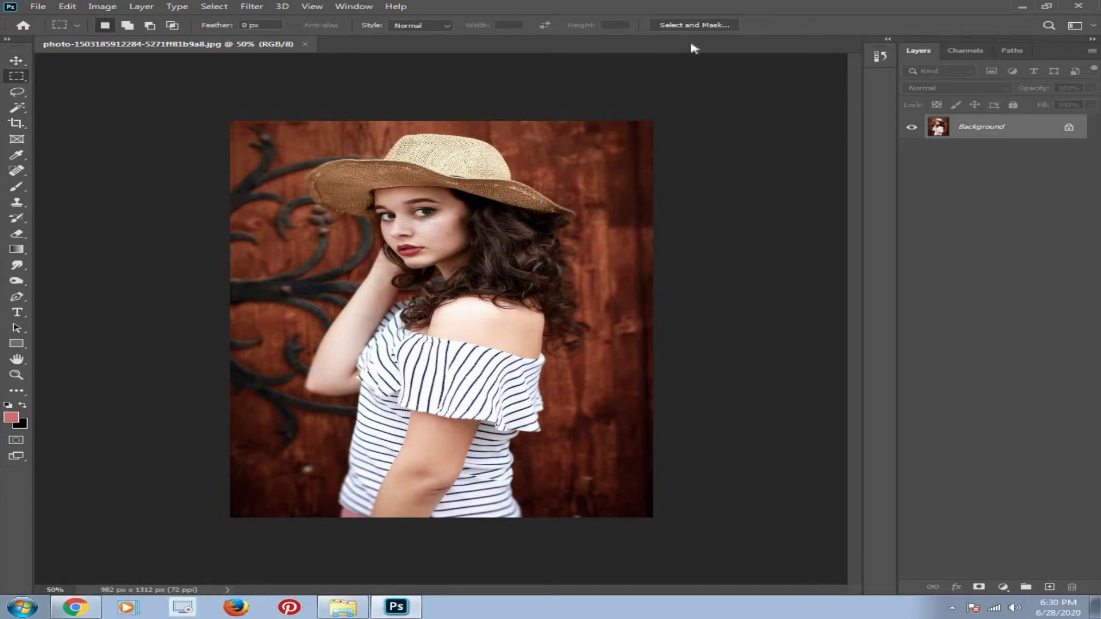
{"action": "left_click", "coordinate": [709, 29]}
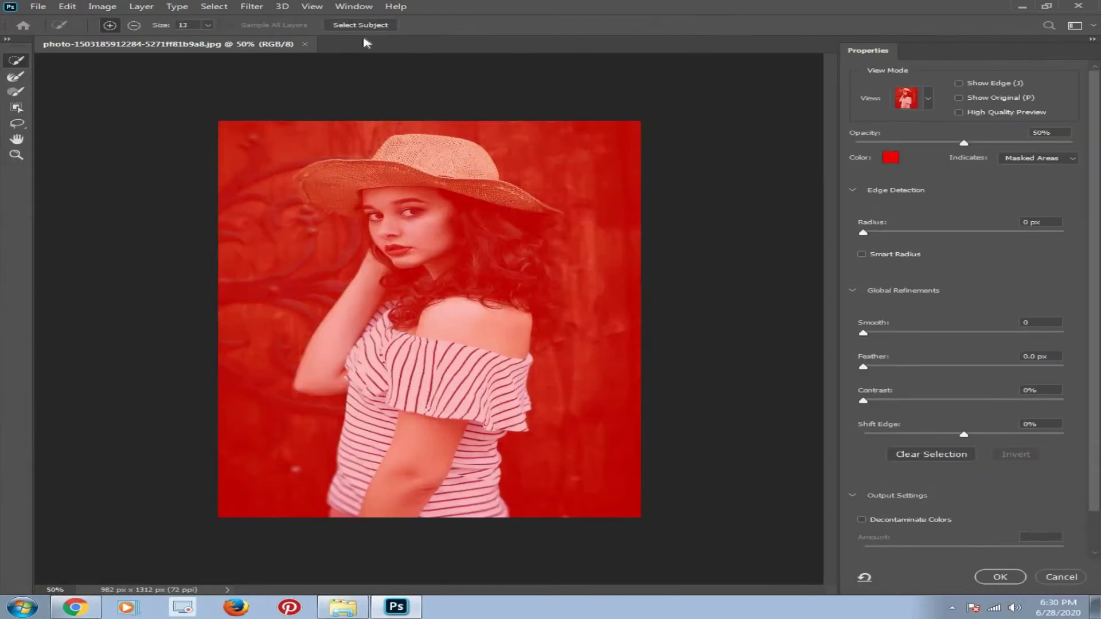
{"action": "left_click", "coordinate": [360, 25]}
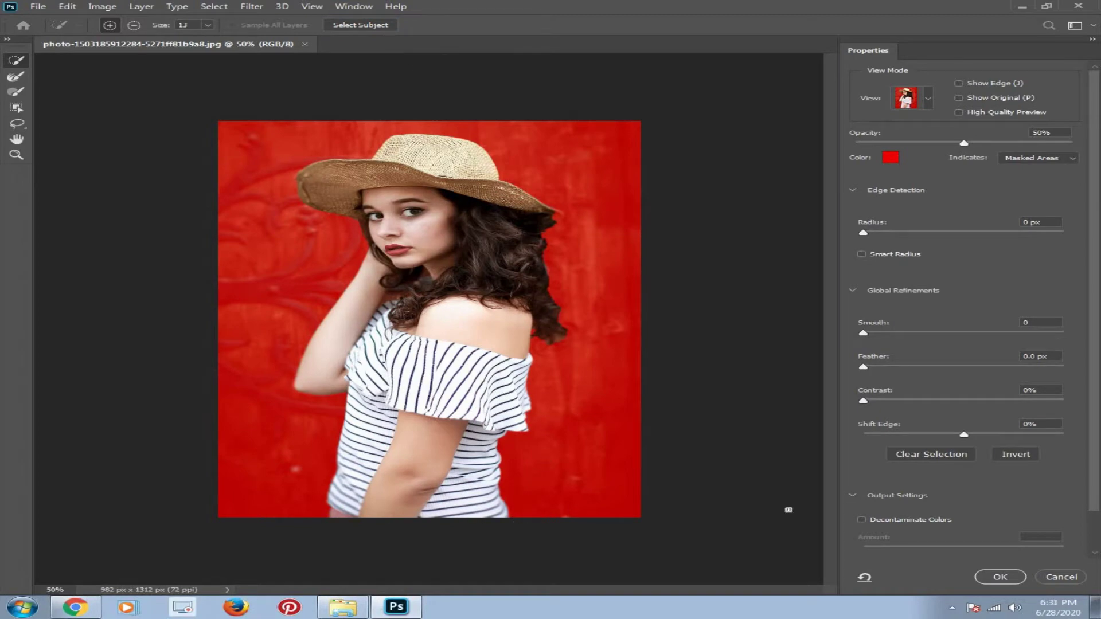
{"action": "left_click", "coordinate": [989, 578]}
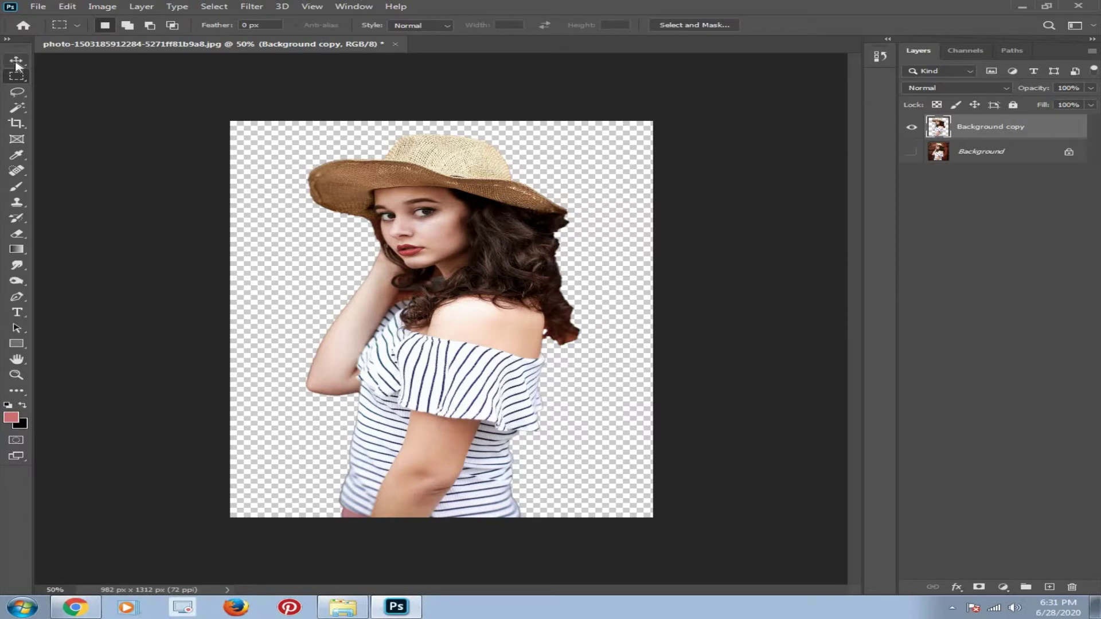
Scale the cut-out woman down to about 84% and shift her to the right
{"action": "left_click", "coordinate": [16, 62]}
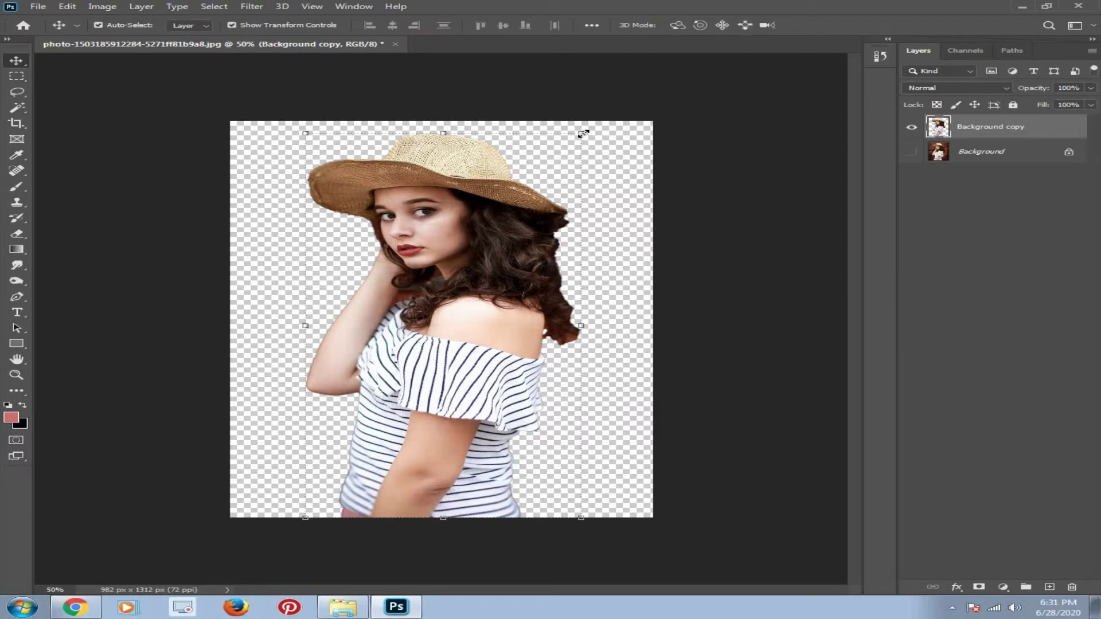
{"action": "left_click_drag", "start_coordinate": [583, 134], "coordinate": [555, 210]}
{"action": "left_click_drag", "start_coordinate": [410, 320], "coordinate": [431, 320]}
{"action": "left_click", "coordinate": [854, 26]}
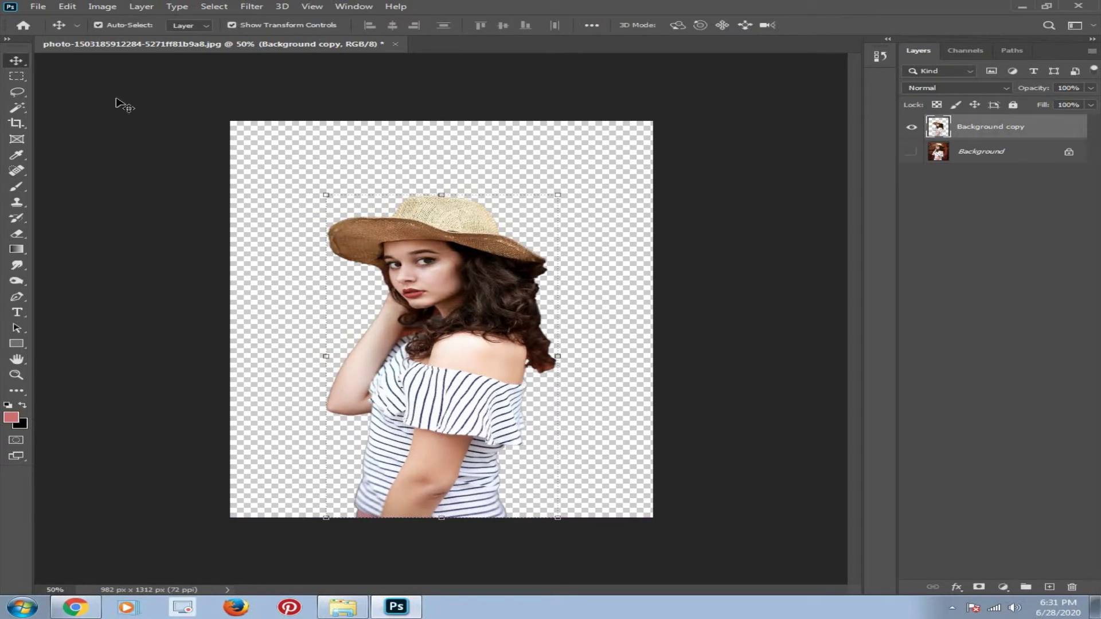
{"action": "left_click", "coordinate": [46, 10]}
Open the neon circle brick wall image and drag it into the woman photo as a new layer
{"action": "left_click", "coordinate": [57, 31]}
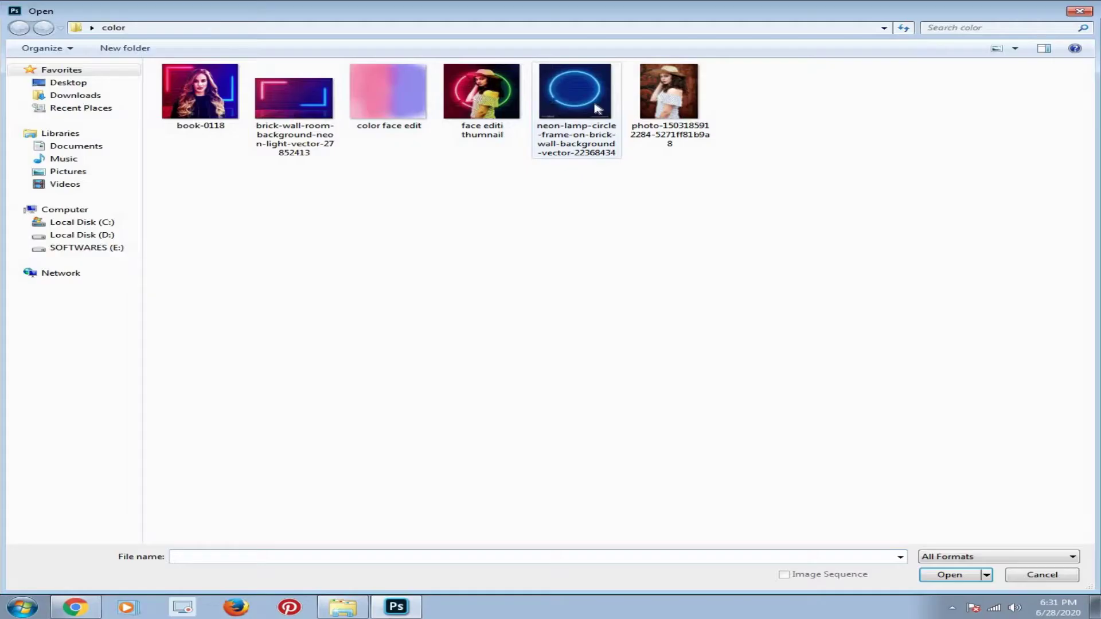
{"action": "left_click", "coordinate": [576, 92]}
{"action": "left_click", "coordinate": [946, 574]}
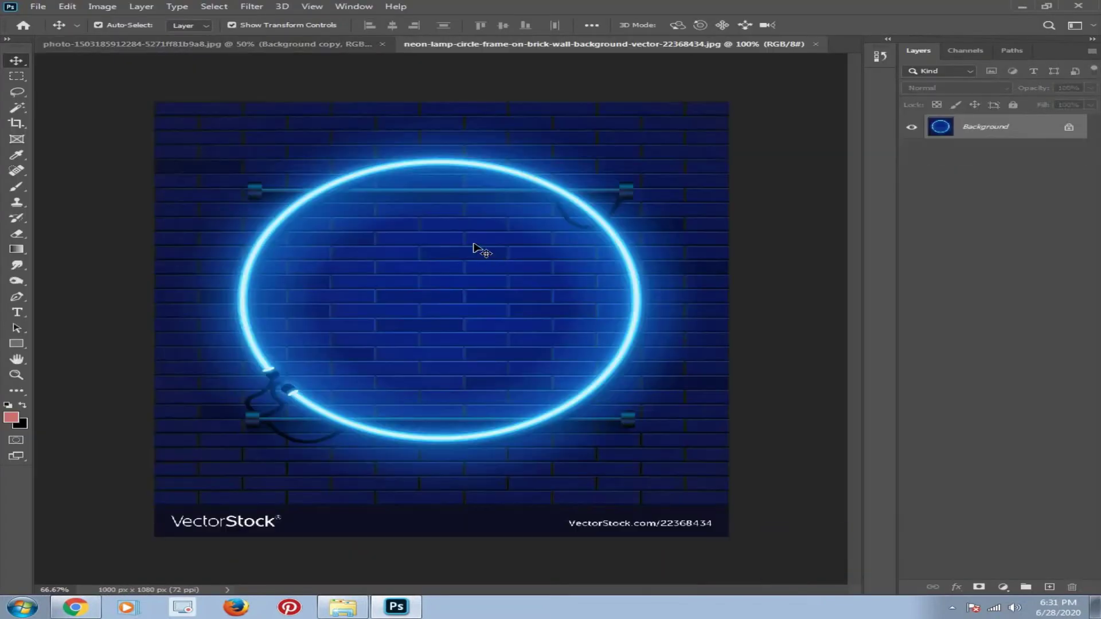
{"action": "left_click_drag", "start_coordinate": [487, 261], "coordinate": [250, 48]}
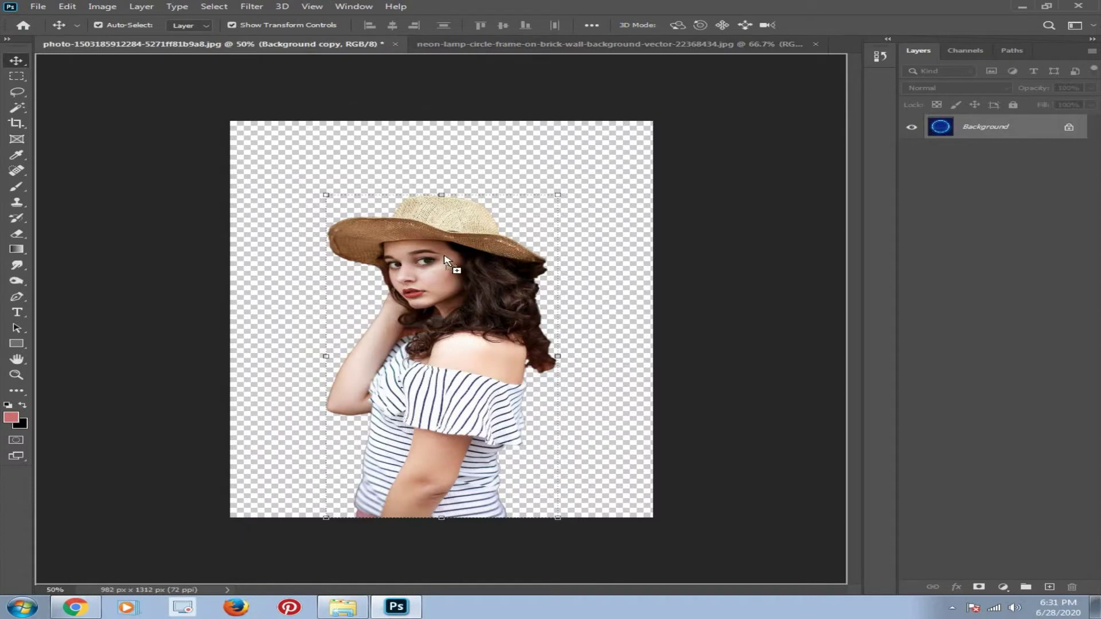
{"action": "mouse_move", "coordinate": [250, 49]}
{"action": "left_mouse_down"}
{"action": "mouse_move", "coordinate": [501, 296]}
{"action": "mouse_move", "coordinate": [502, 325]}
{"action": "left_mouse_up"}
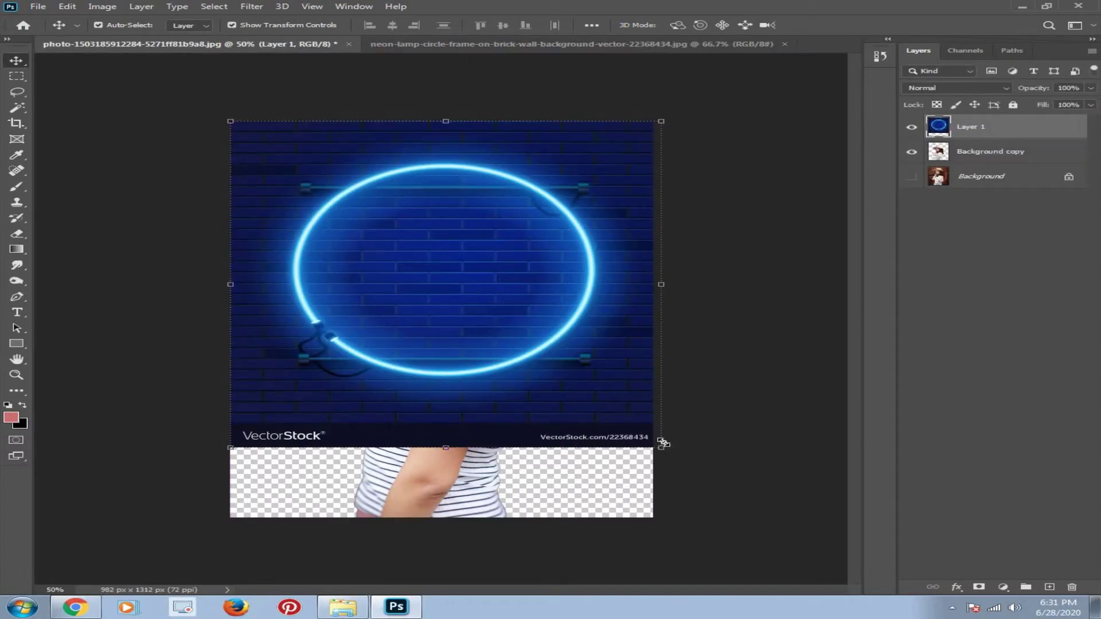
Stretch the neon layer to cover the canvas and move Layer 1 beneath the cut-out woman
{"action": "mouse_move", "coordinate": [662, 447]}
{"action": "left_mouse_down"}
{"action": "mouse_move", "coordinate": [660, 546]}
{"action": "mouse_move", "coordinate": [679, 551]}
{"action": "left_mouse_up"}
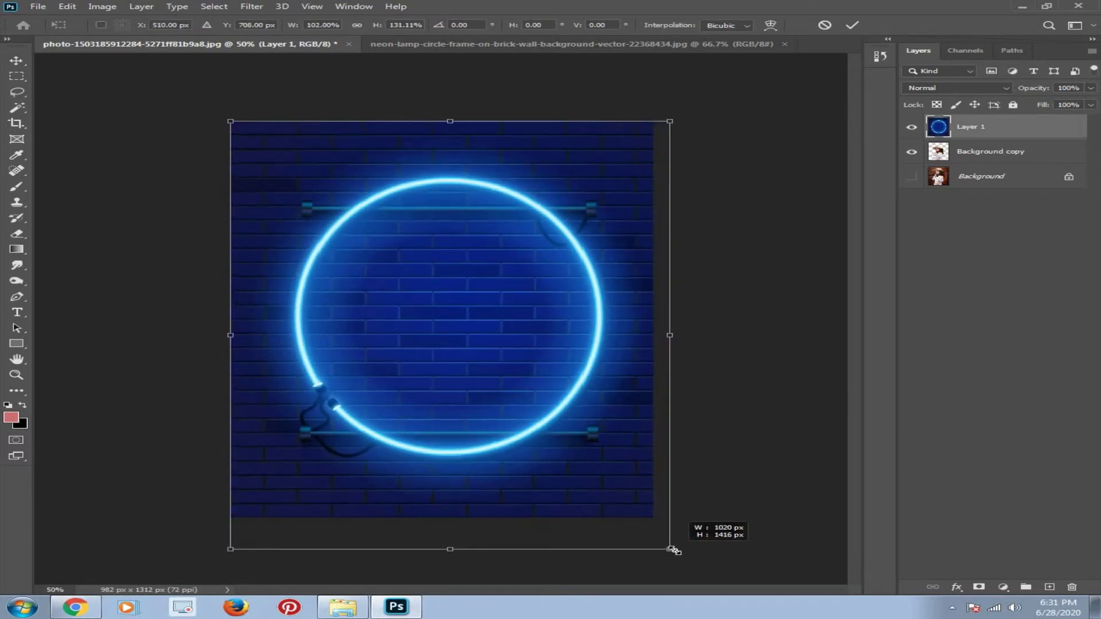
{"action": "left_click_drag", "start_coordinate": [680, 551], "coordinate": [686, 549]}
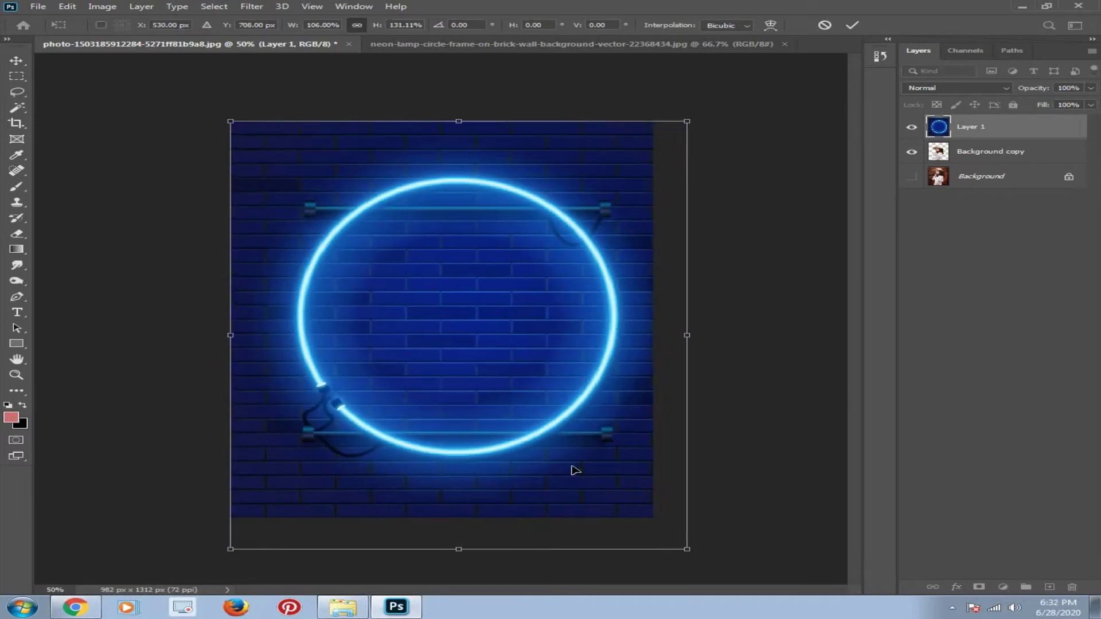
{"action": "left_click_drag", "start_coordinate": [568, 468], "coordinate": [559, 468]}
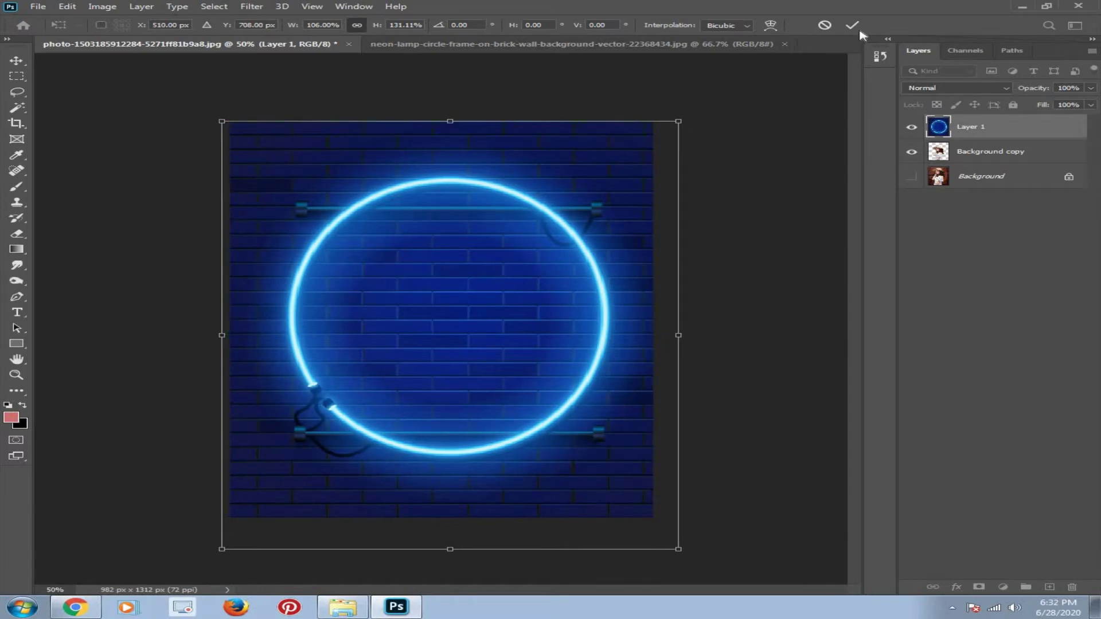
{"action": "key", "text": "Return"}
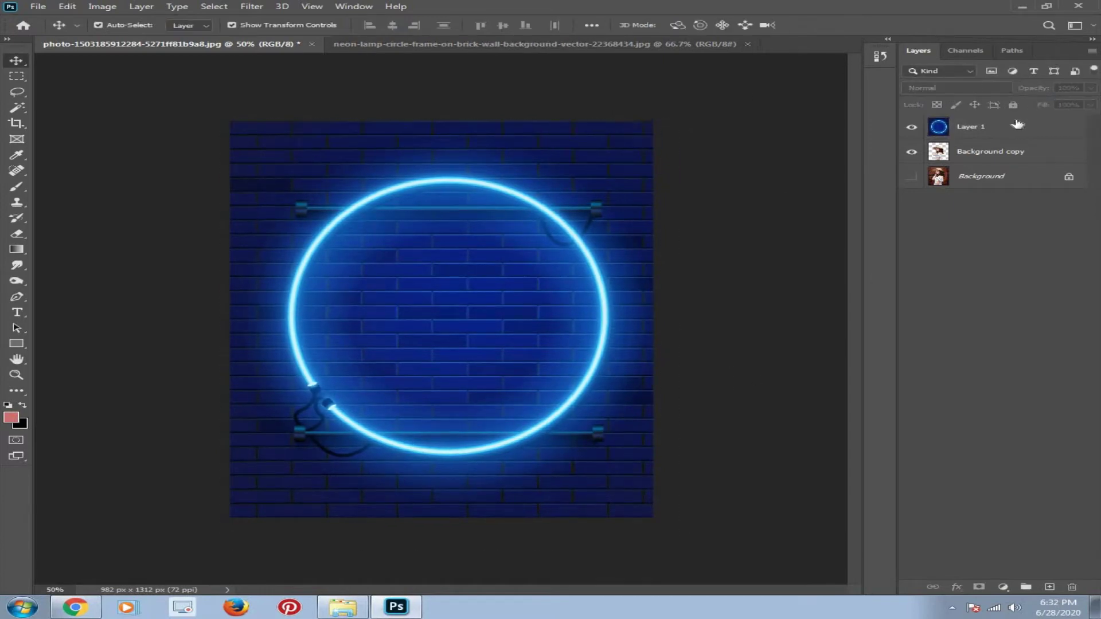
{"action": "left_click", "coordinate": [1018, 129]}
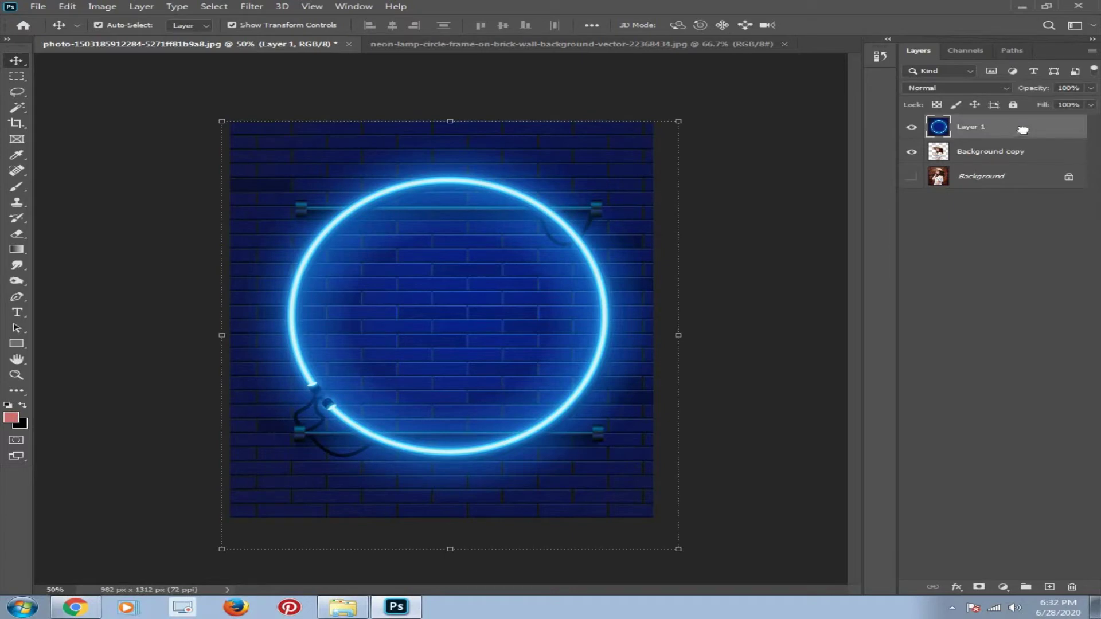
{"action": "left_click_drag", "start_coordinate": [1023, 130], "coordinate": [1044, 161]}
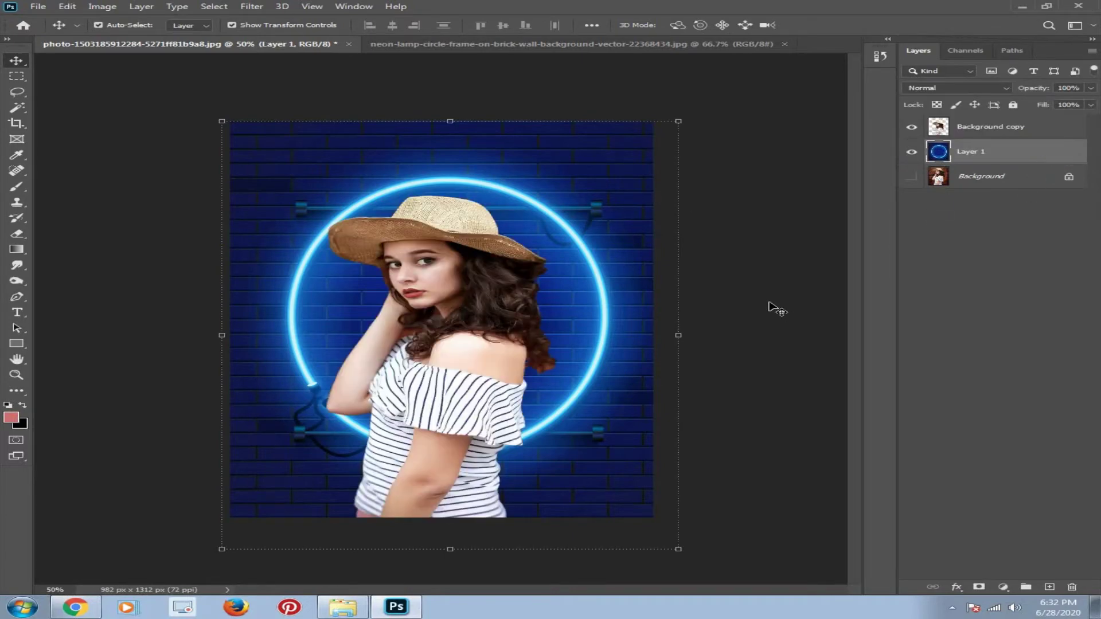
{"action": "left_click", "coordinate": [770, 306]}
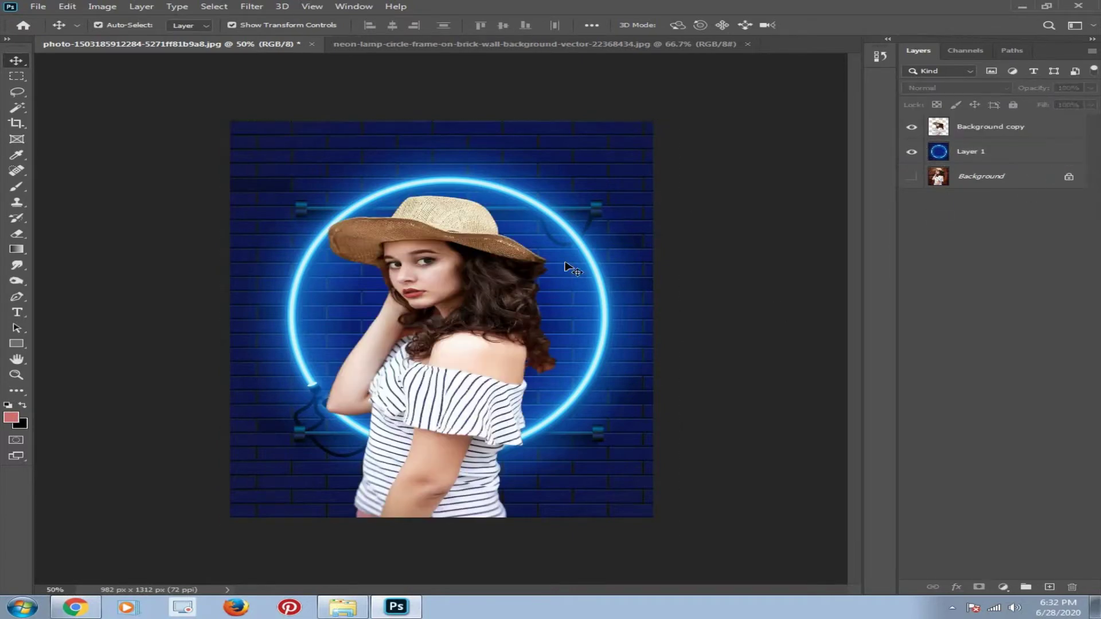
{"action": "left_click", "coordinate": [38, 7]}
Open color face edit.png and drag its pink-blue gradient into the woman photo
{"action": "left_click", "coordinate": [47, 30]}
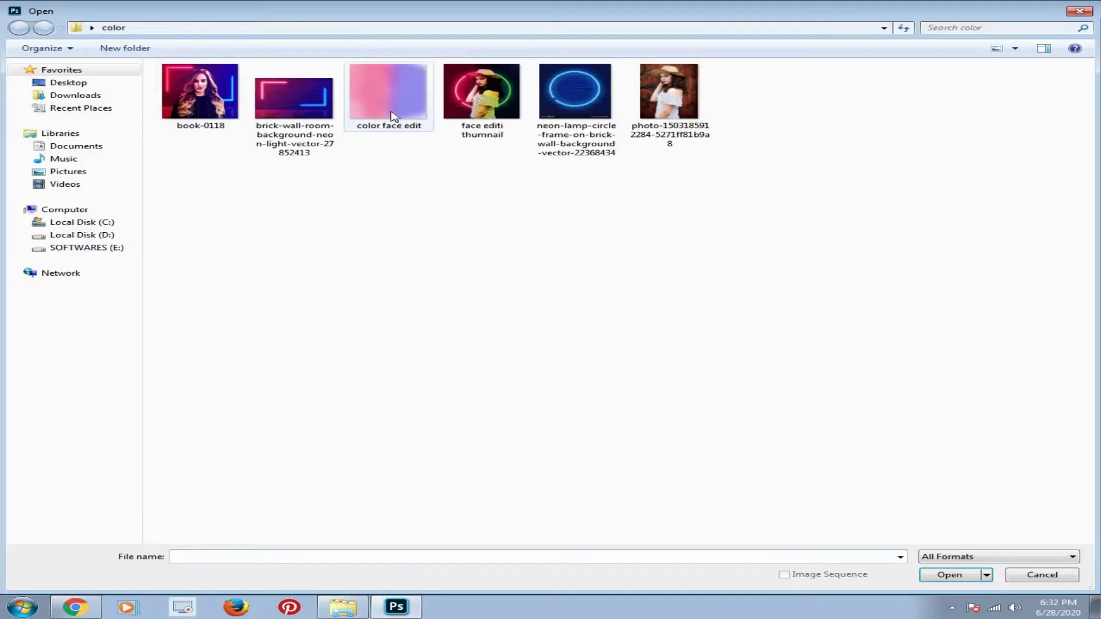
{"action": "left_click", "coordinate": [393, 116]}
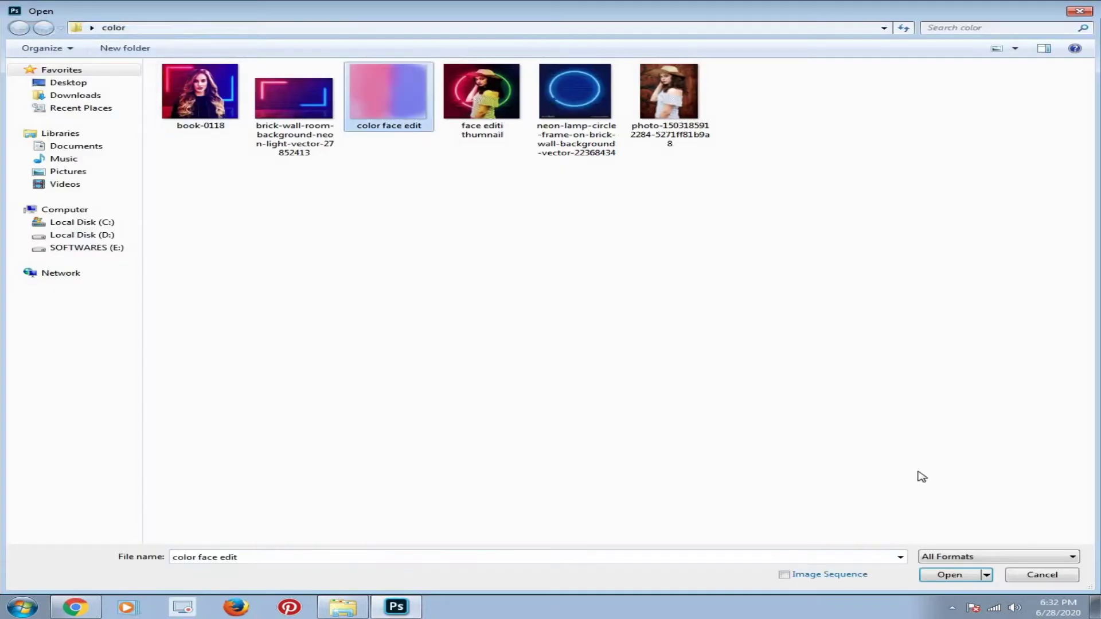
{"action": "left_click", "coordinate": [950, 575]}
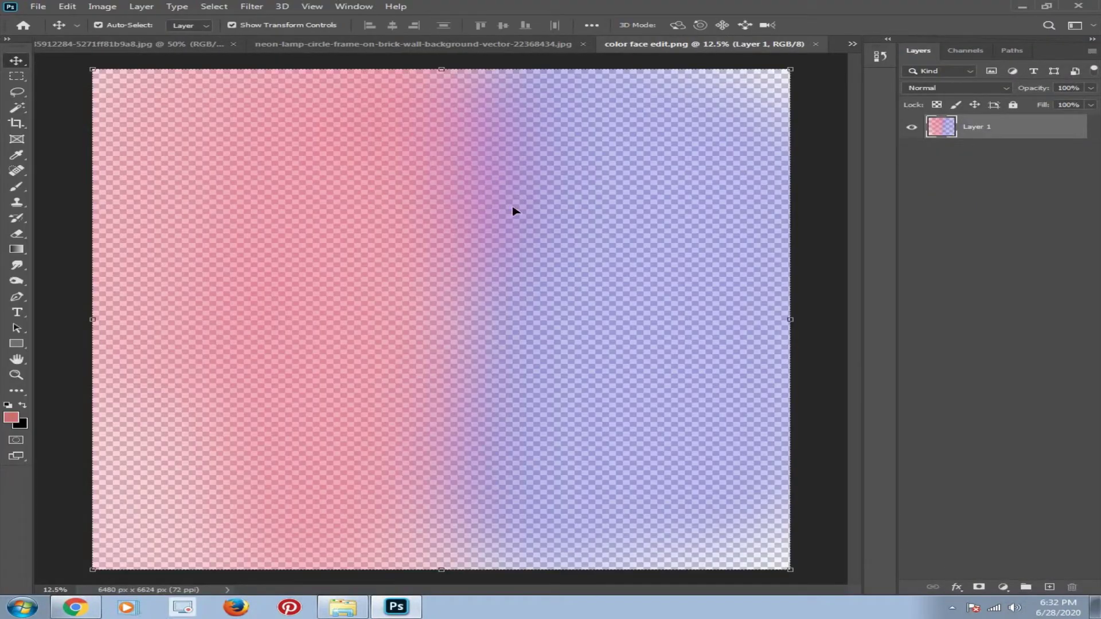
{"action": "left_click_drag", "start_coordinate": [447, 195], "coordinate": [115, 44]}
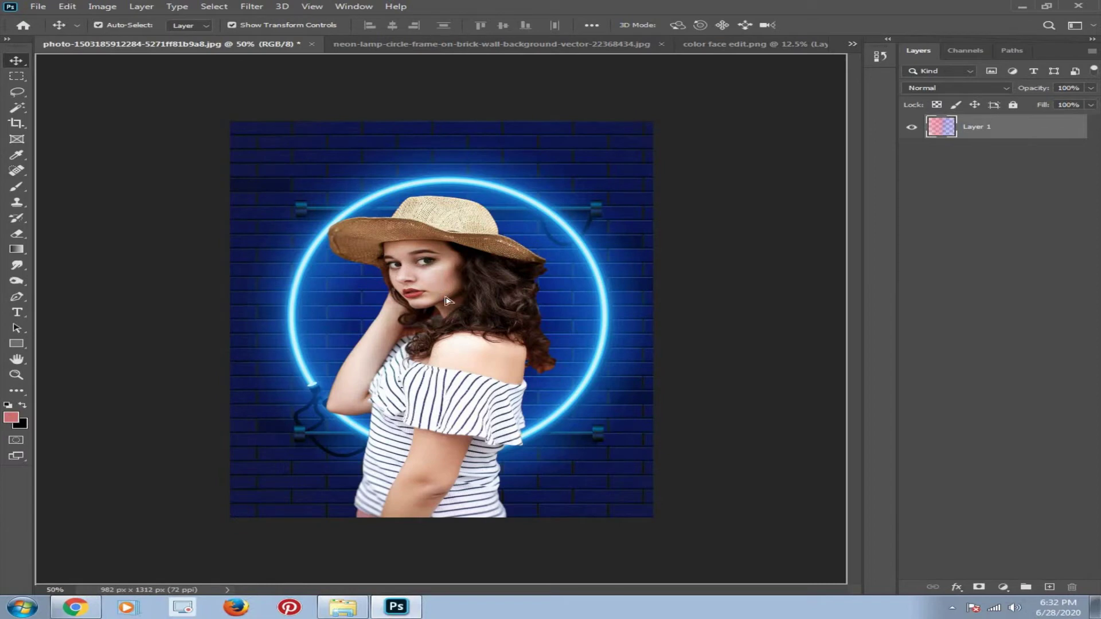
{"action": "left_click_drag", "start_coordinate": [115, 44], "coordinate": [492, 324]}
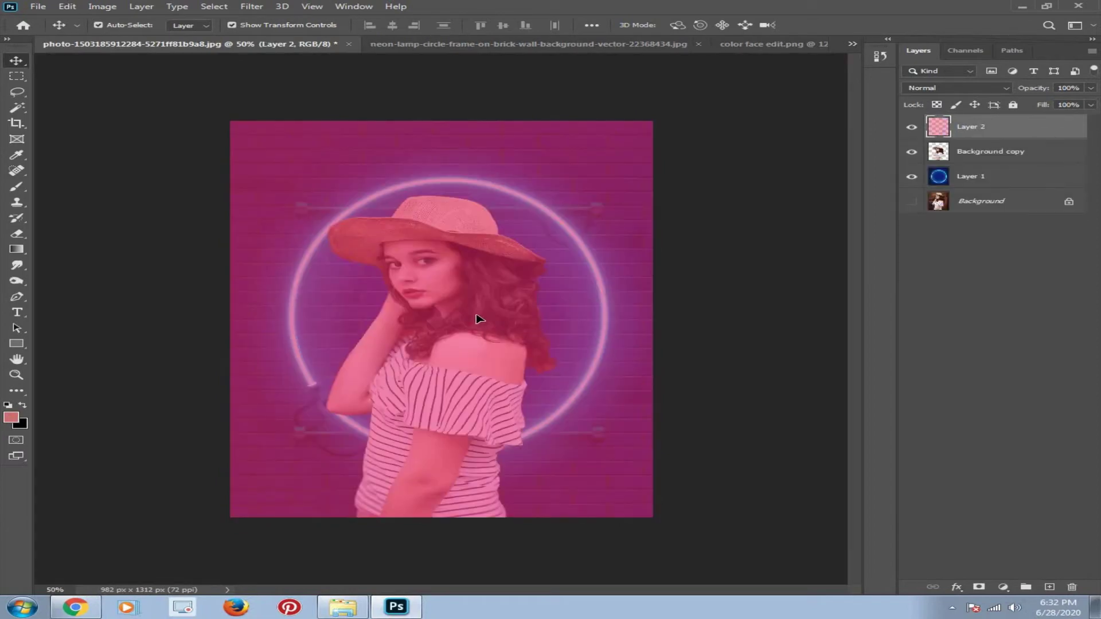
Free-transform the gradient layer to fit the photo's bottom and right edges
{"action": "key", "text": "ctrl"}
{"action": "key", "text": "ctrl+t"}
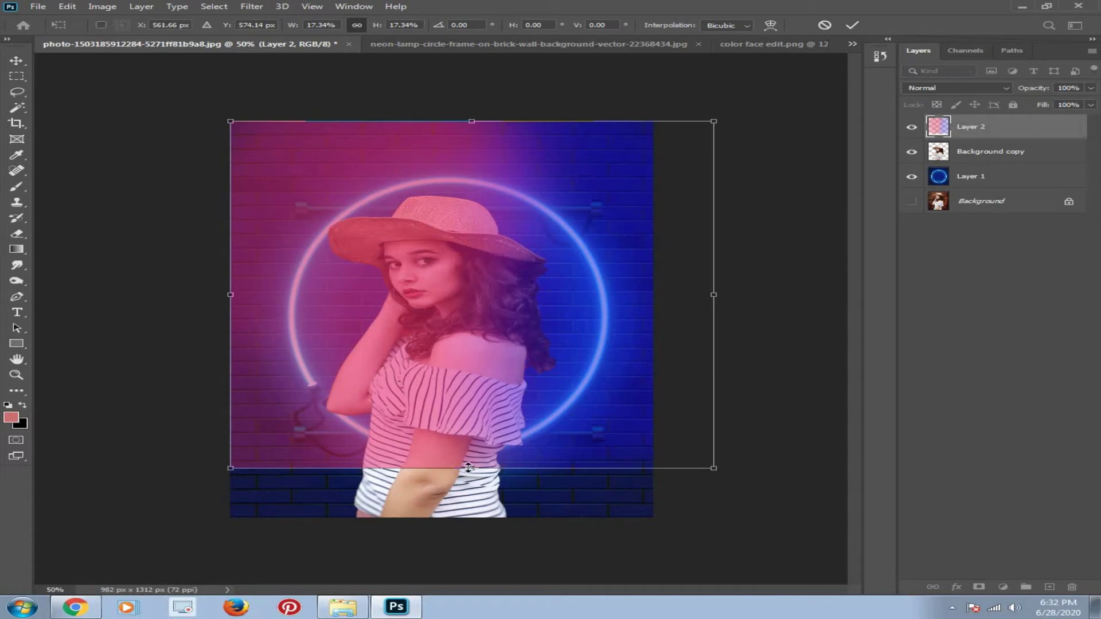
{"action": "left_click_drag", "start_coordinate": [469, 467], "coordinate": [471, 518]}
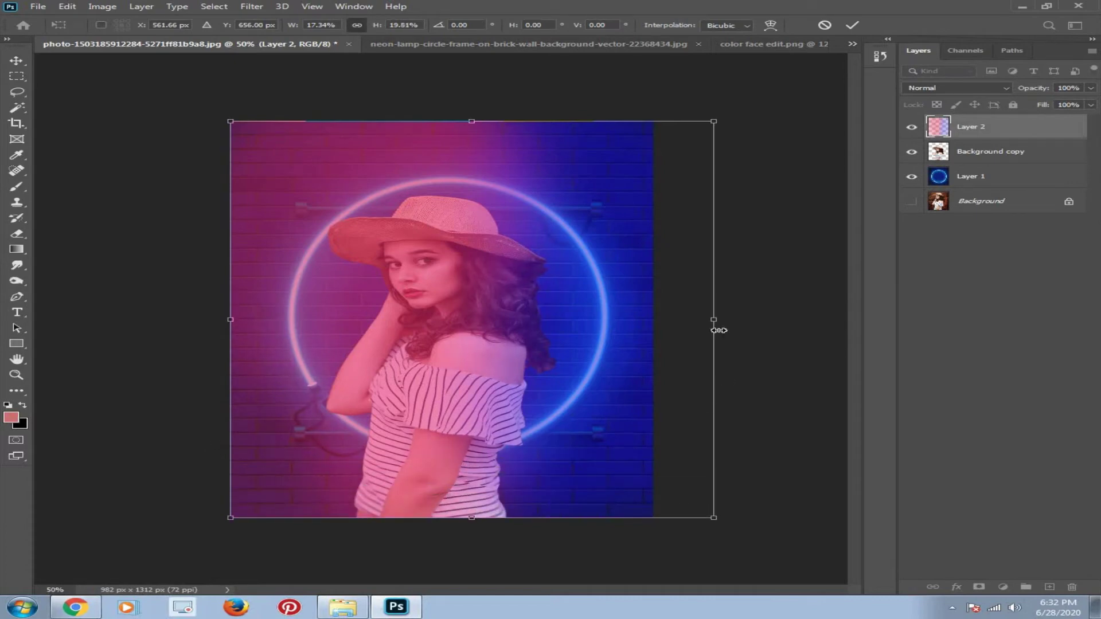
{"action": "left_click_drag", "start_coordinate": [719, 331], "coordinate": [654, 330]}
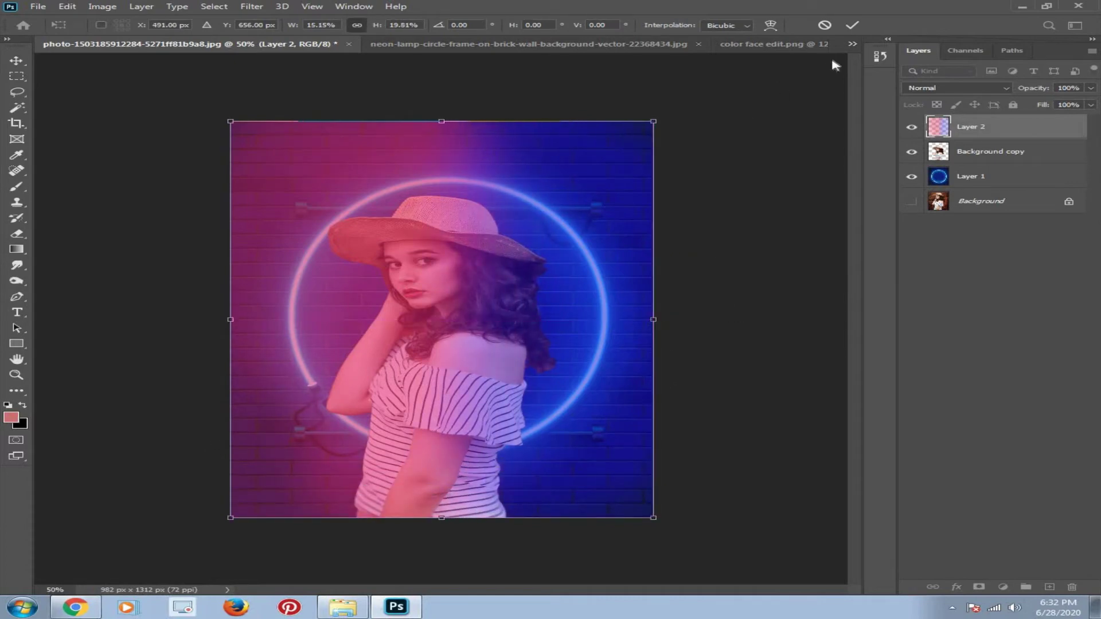
{"action": "left_click", "coordinate": [852, 24]}
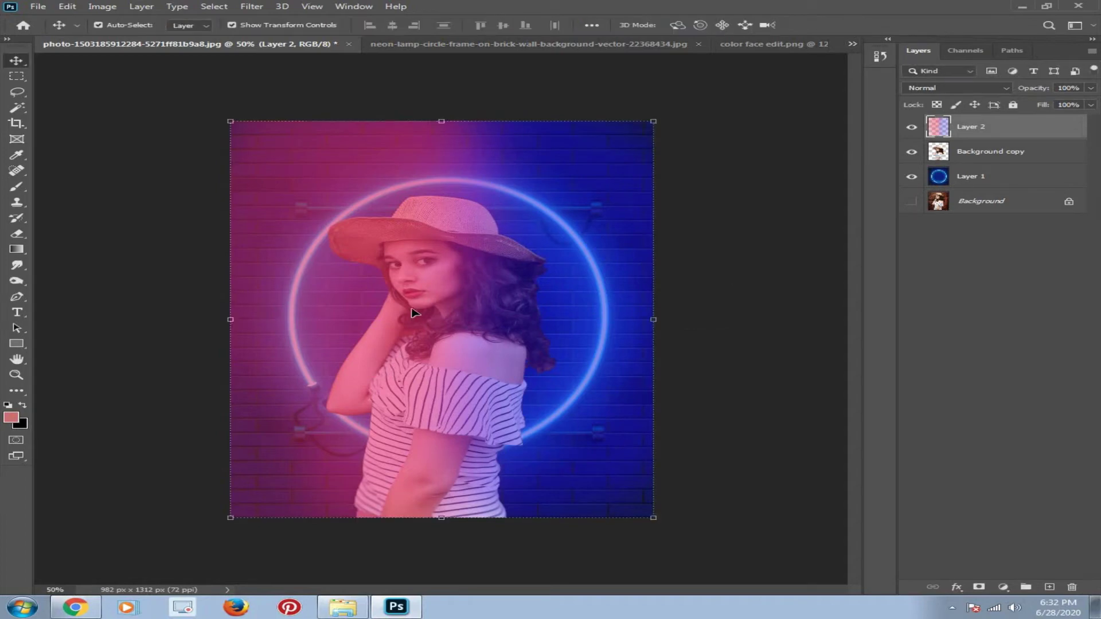
Set Layer 2's blending mode to Color and make the Background copy layer active
{"action": "left_click", "coordinate": [1001, 90]}
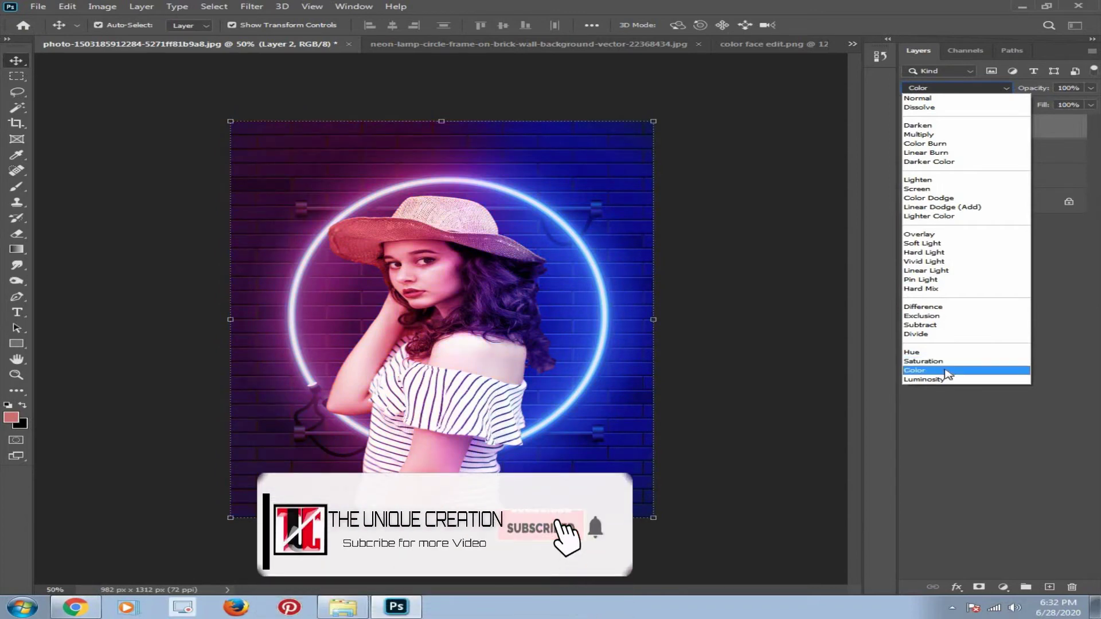
{"action": "left_click", "coordinate": [945, 371]}
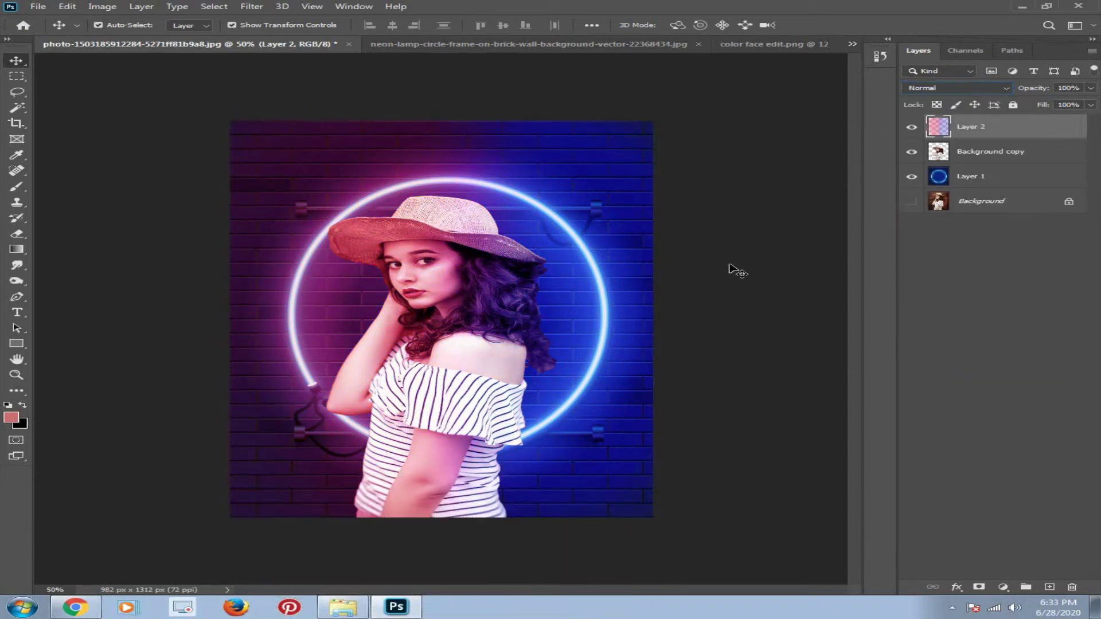
{"action": "left_click", "coordinate": [739, 272]}
{"action": "left_click", "coordinate": [989, 153]}
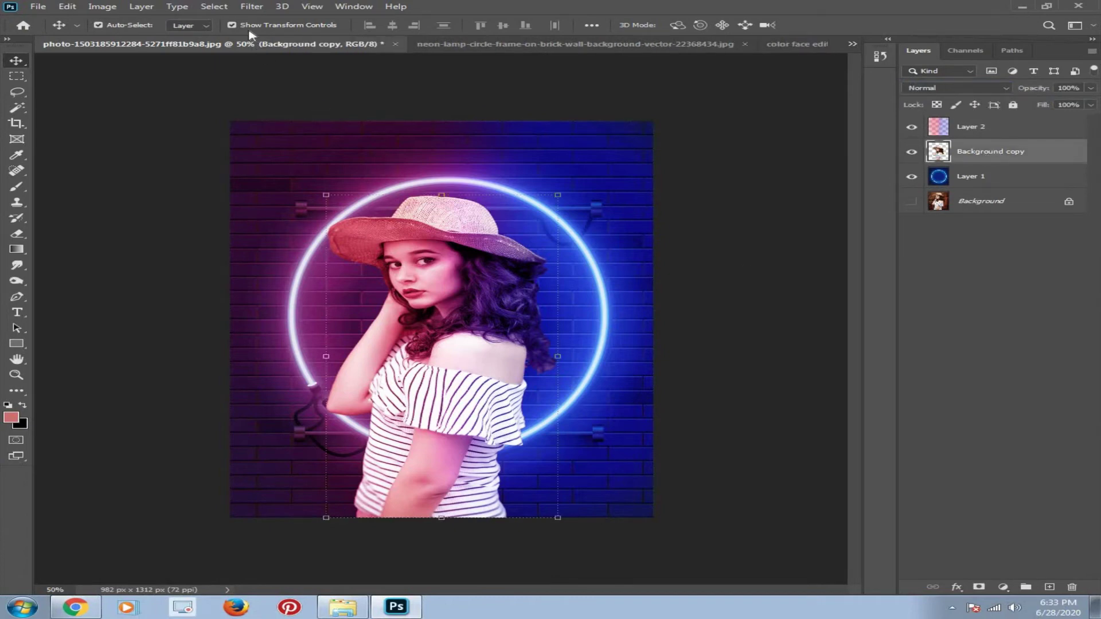
{"action": "left_click", "coordinate": [251, 8]}
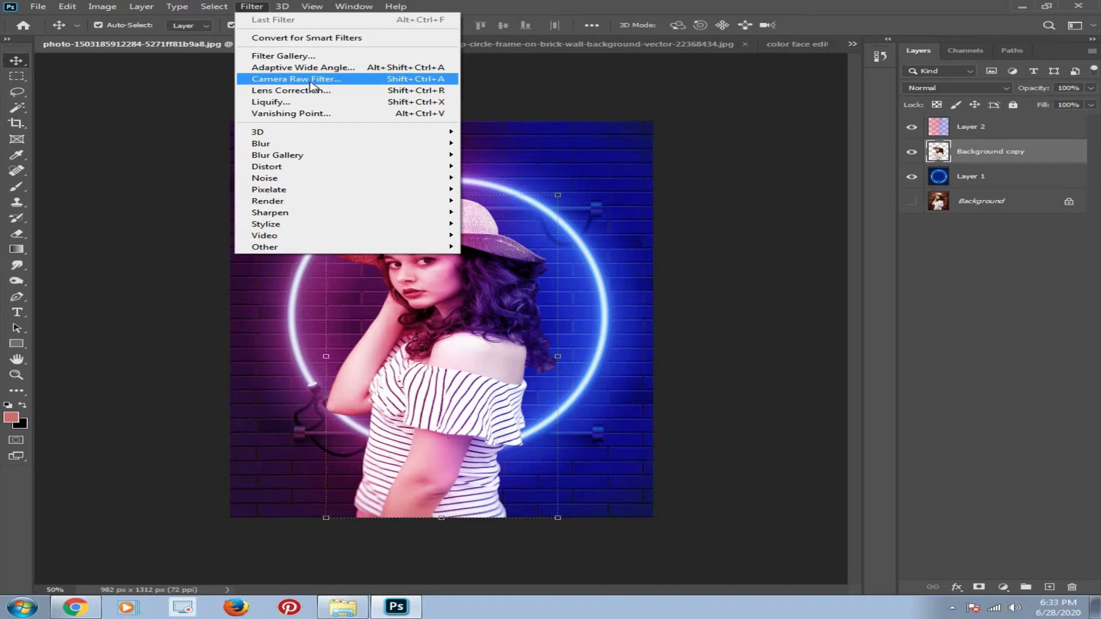
In Camera Raw, set exposure +0.45, highlights -94, shadows -75 and contrast -14 with Before/After view
{"action": "left_click", "coordinate": [311, 83]}
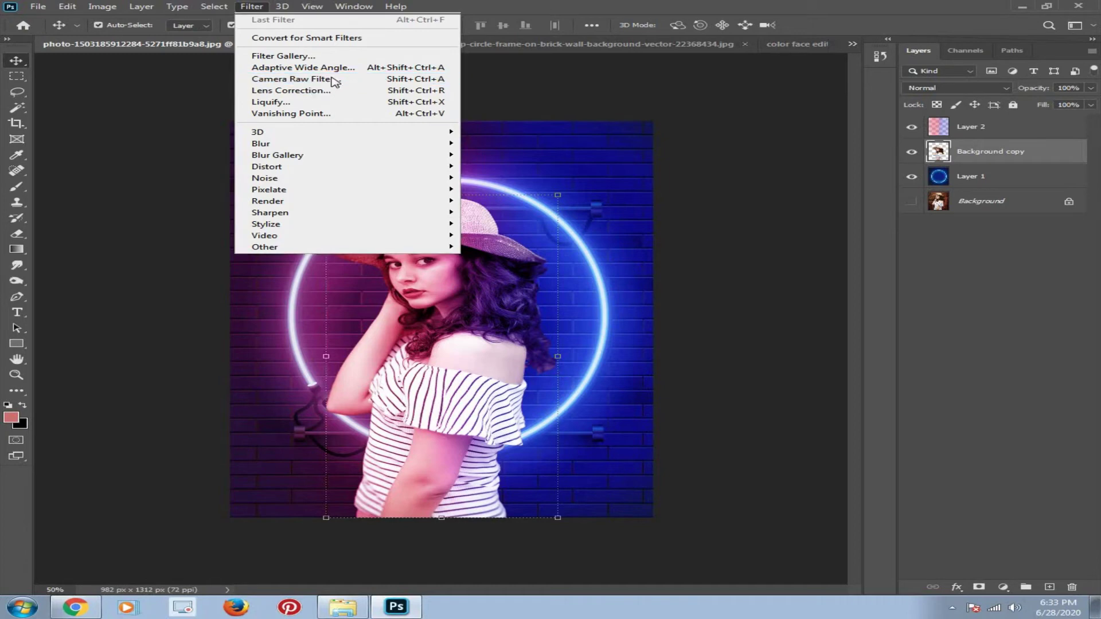
{"action": "left_click", "coordinate": [331, 81]}
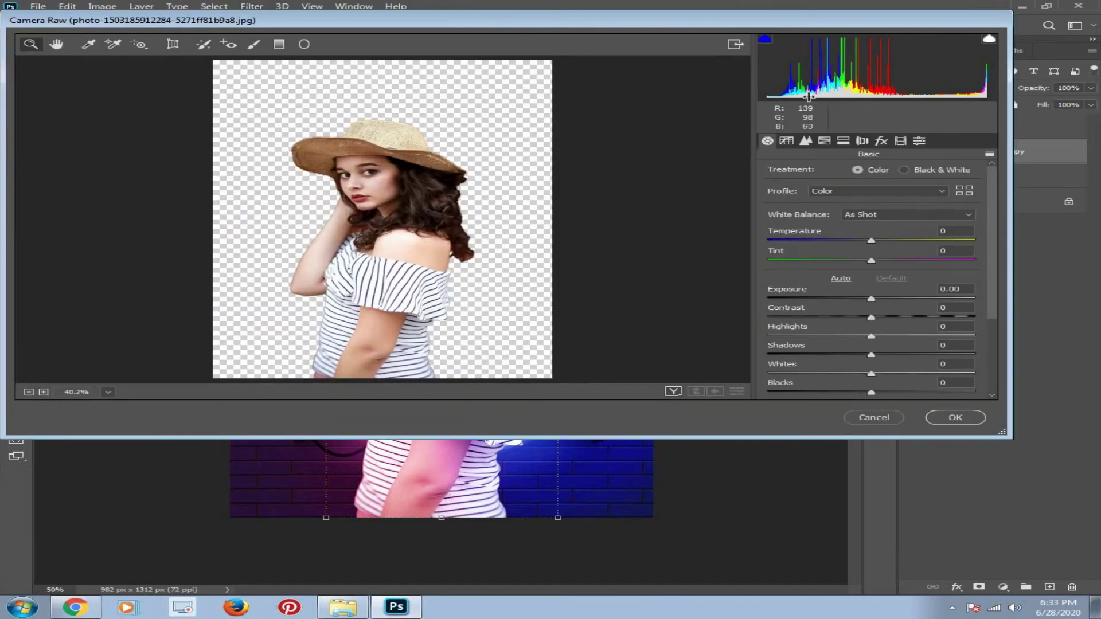
{"action": "left_click", "coordinate": [672, 393]}
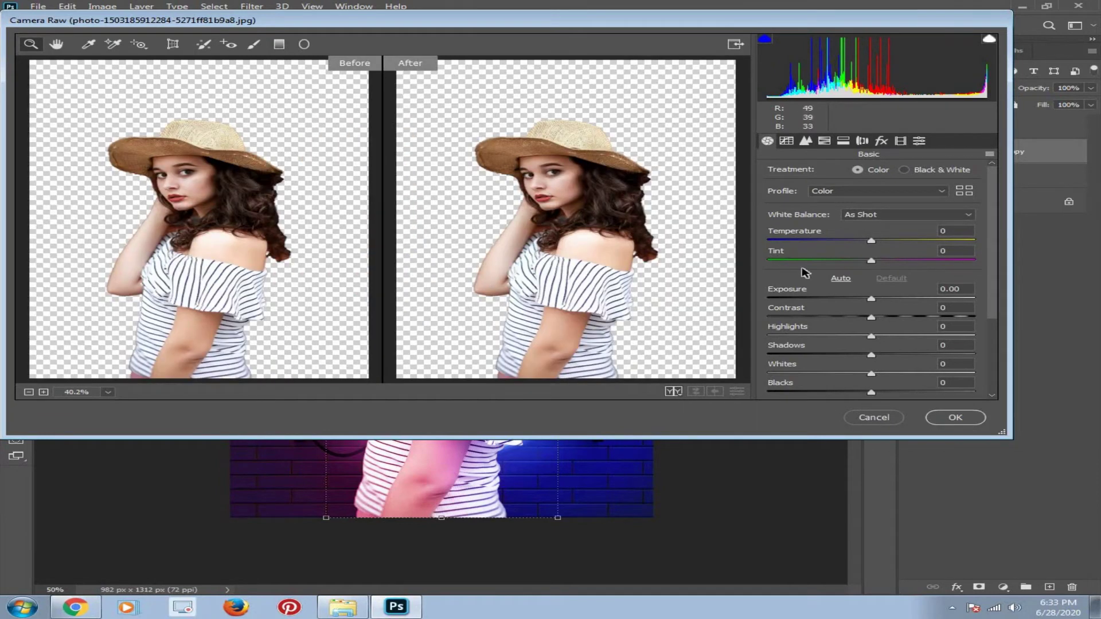
{"action": "left_click_drag", "start_coordinate": [872, 299], "coordinate": [881, 300]}
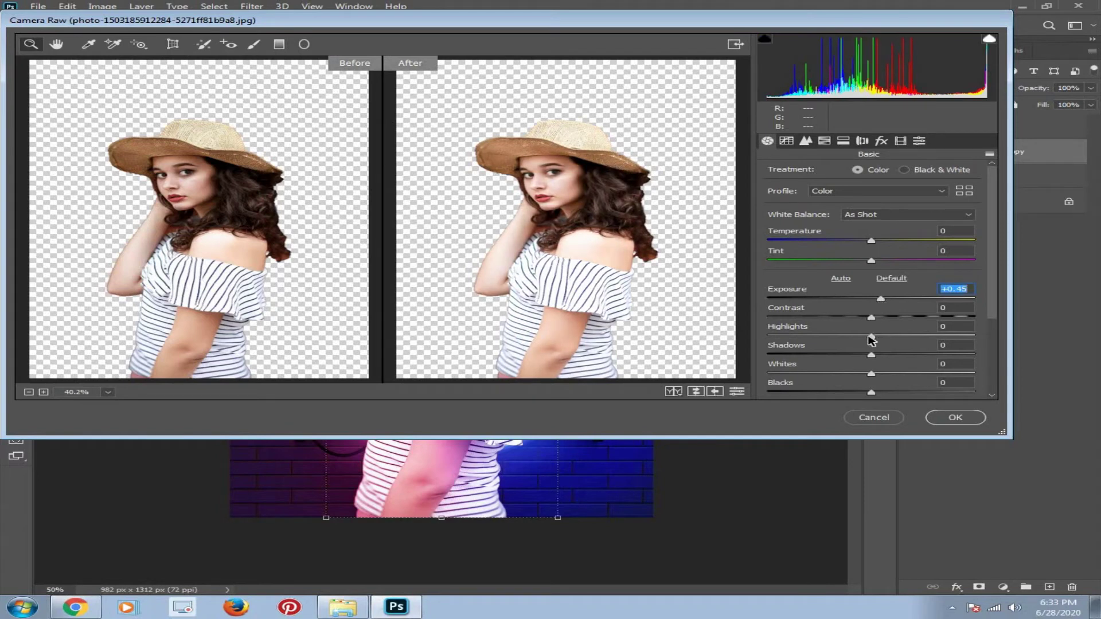
{"action": "left_click_drag", "start_coordinate": [871, 336], "coordinate": [774, 352]}
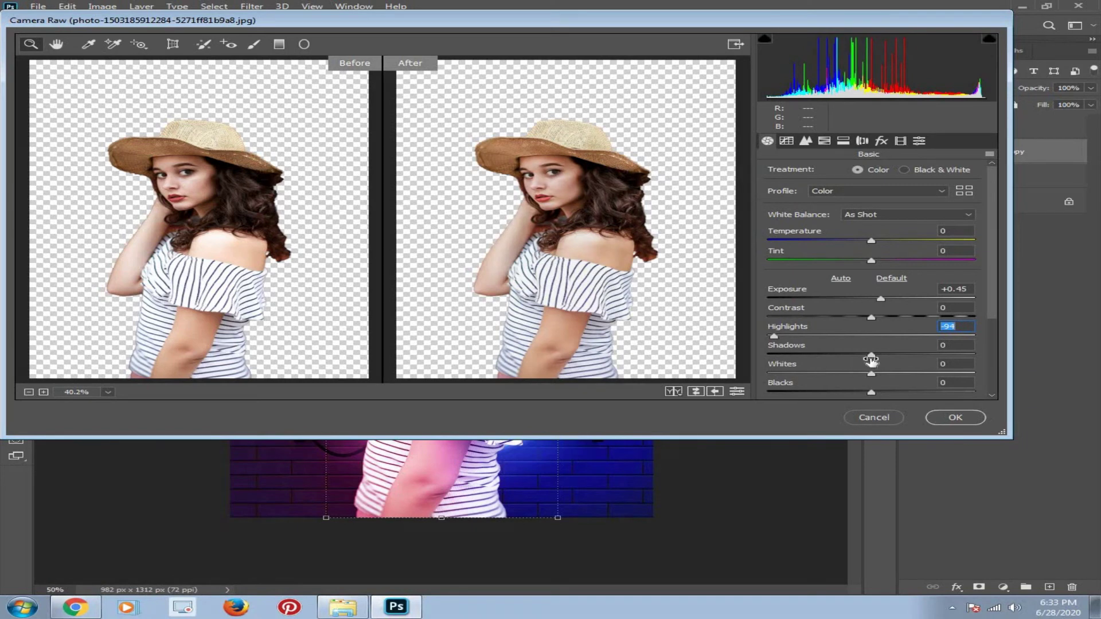
{"action": "left_click_drag", "start_coordinate": [871, 355], "coordinate": [794, 365]}
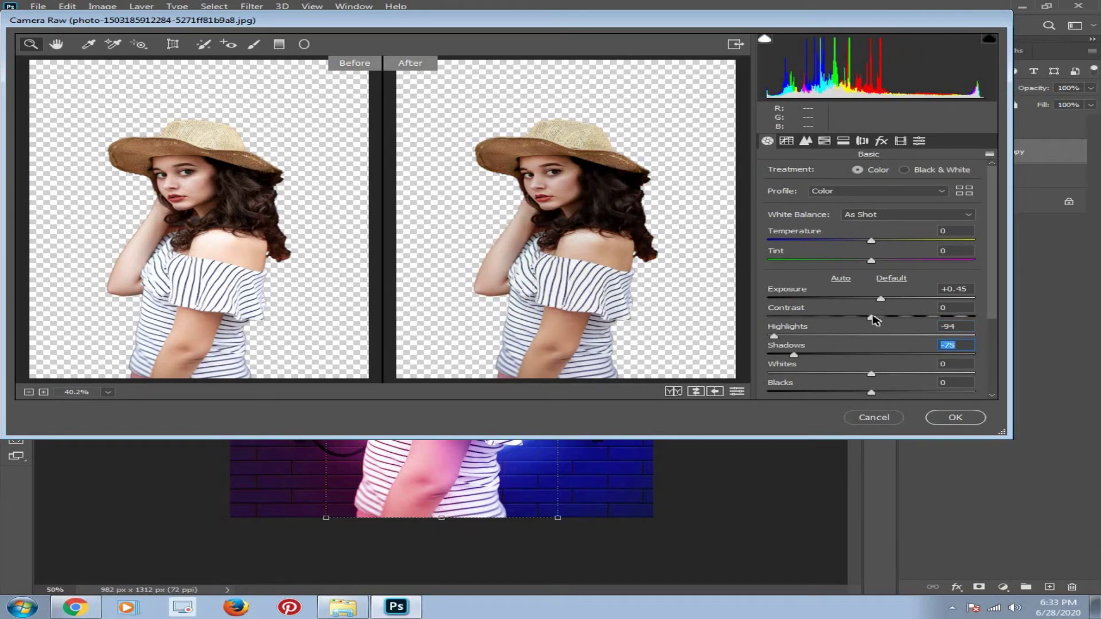
{"action": "mouse_move", "coordinate": [872, 318]}
{"action": "left_mouse_down"}
{"action": "mouse_move", "coordinate": [927, 317]}
{"action": "mouse_move", "coordinate": [874, 338]}
{"action": "left_mouse_up"}
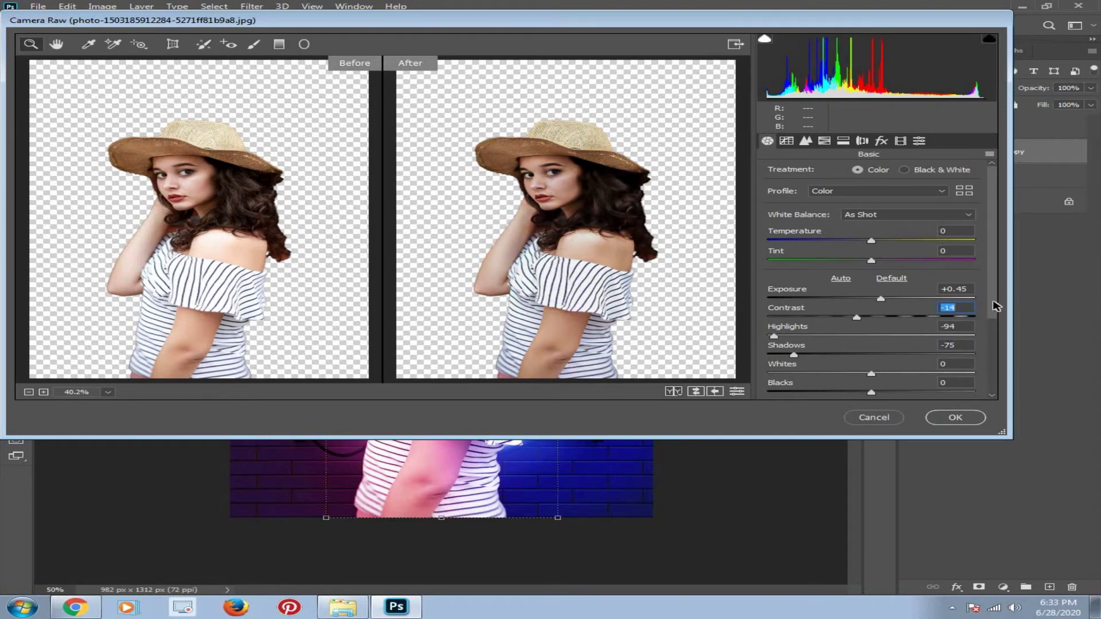
Set clarity to +5, texture to +23 and dehaze to +28
{"action": "scroll", "coordinate": [986, 322], "scroll_direction": "down", "scroll_amount": 2}
{"action": "scroll", "coordinate": [974, 344], "scroll_direction": "down", "scroll_amount": 2}
{"action": "scroll", "coordinate": [955, 372], "scroll_direction": "down", "scroll_amount": 2}
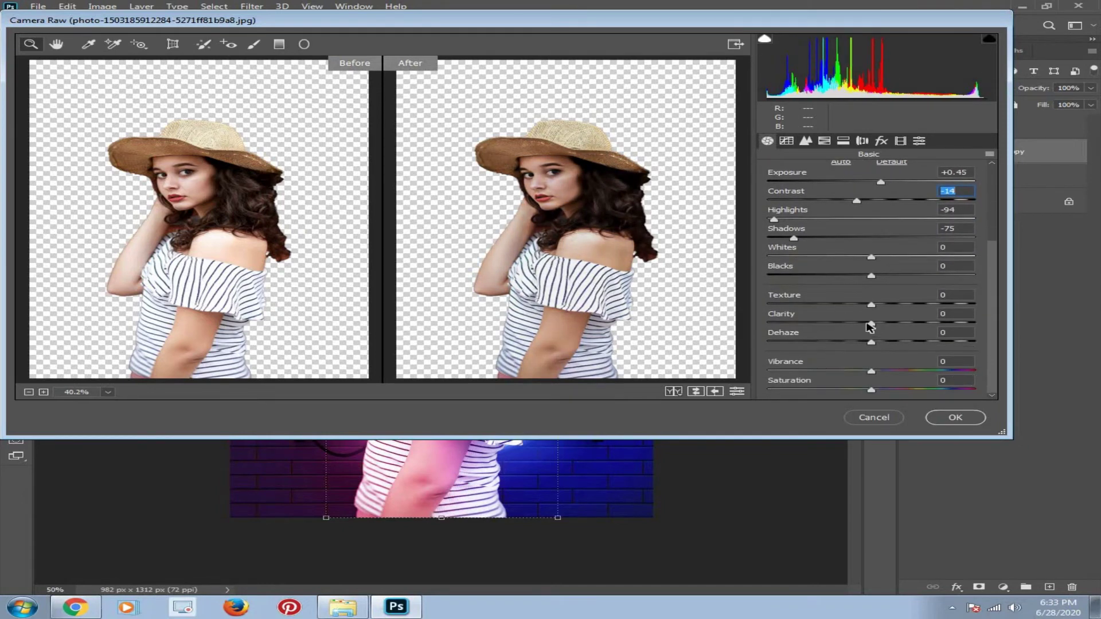
{"action": "left_click_drag", "start_coordinate": [876, 325], "coordinate": [879, 330]}
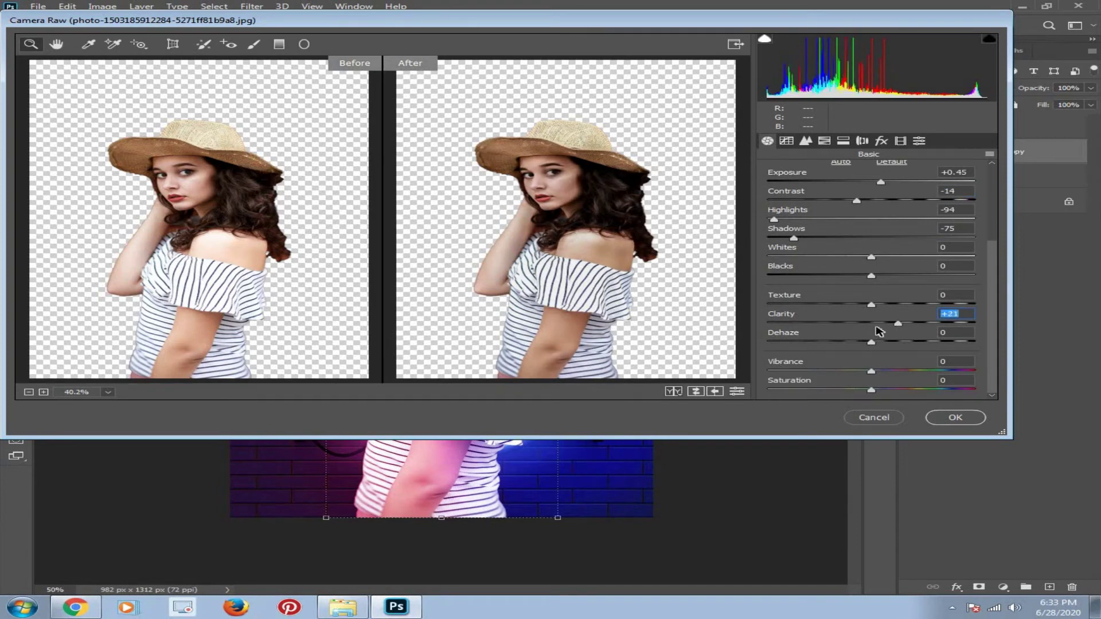
{"action": "left_click_drag", "start_coordinate": [872, 305], "coordinate": [895, 305]}
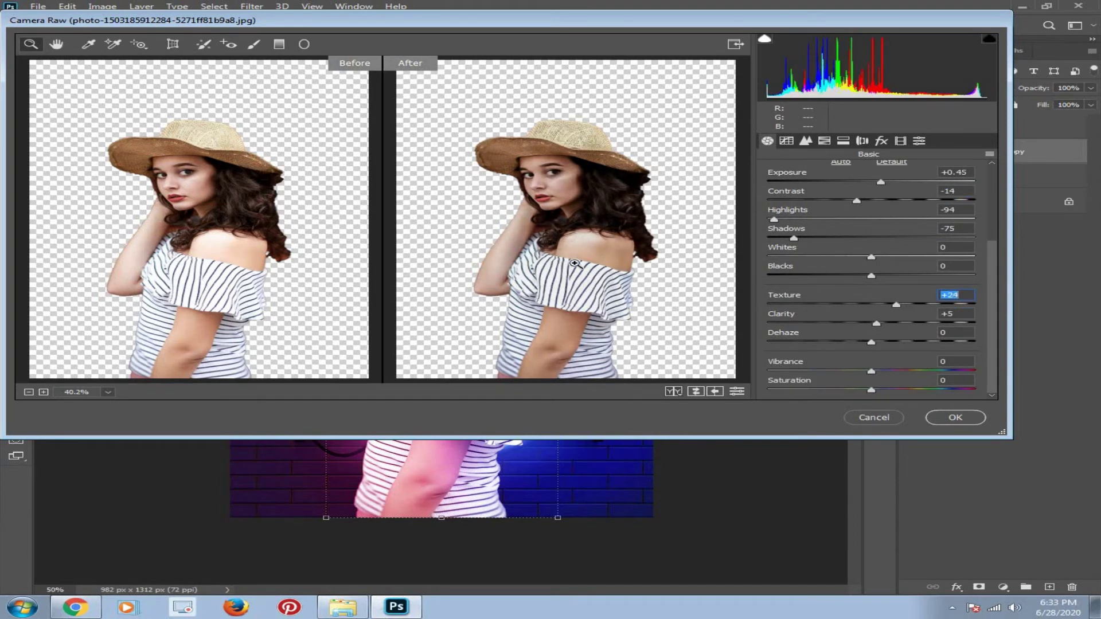
{"action": "left_click_drag", "start_coordinate": [872, 342], "coordinate": [899, 343]}
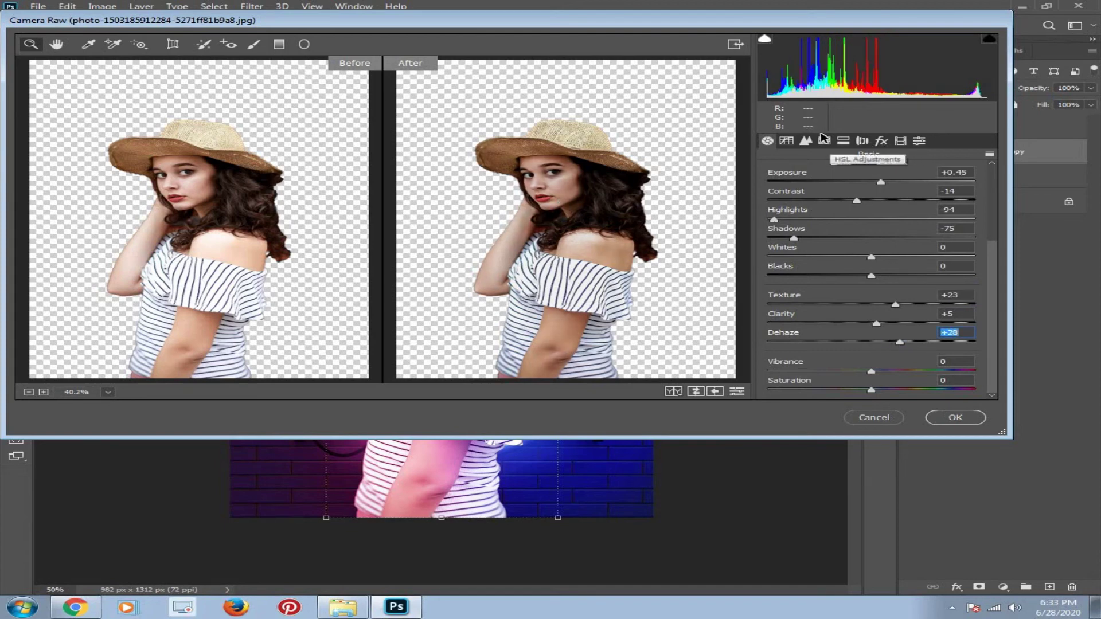
In HSL, set Oranges luminance +36, Reds luminance +15, Reds hue -40, then apply the filter
{"action": "left_click", "coordinate": [824, 140]}
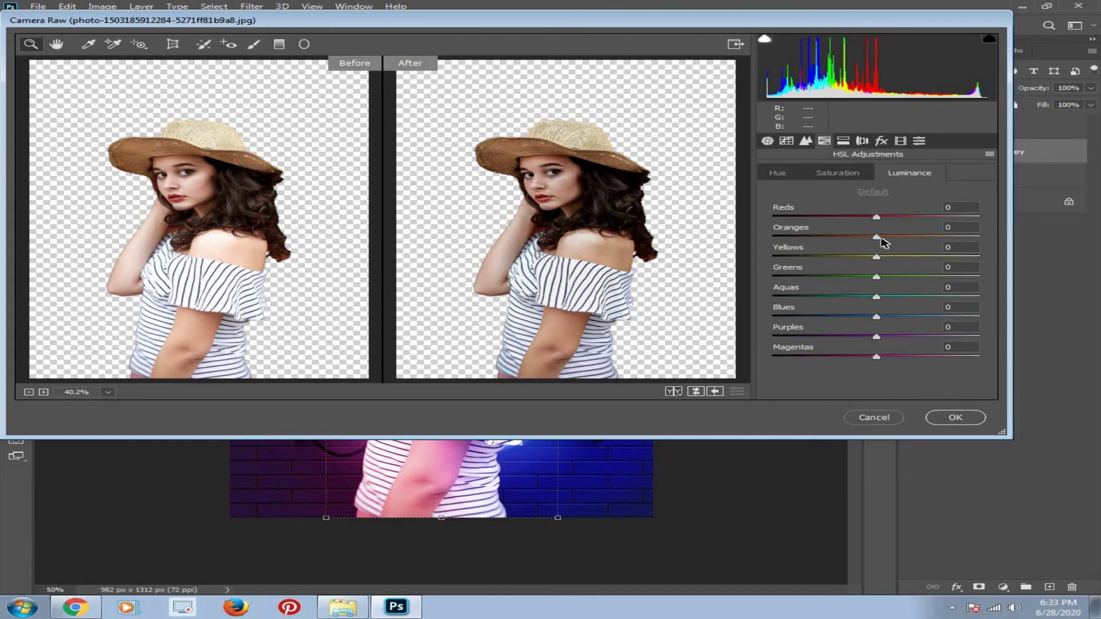
{"action": "left_click_drag", "start_coordinate": [883, 238], "coordinate": [914, 237]}
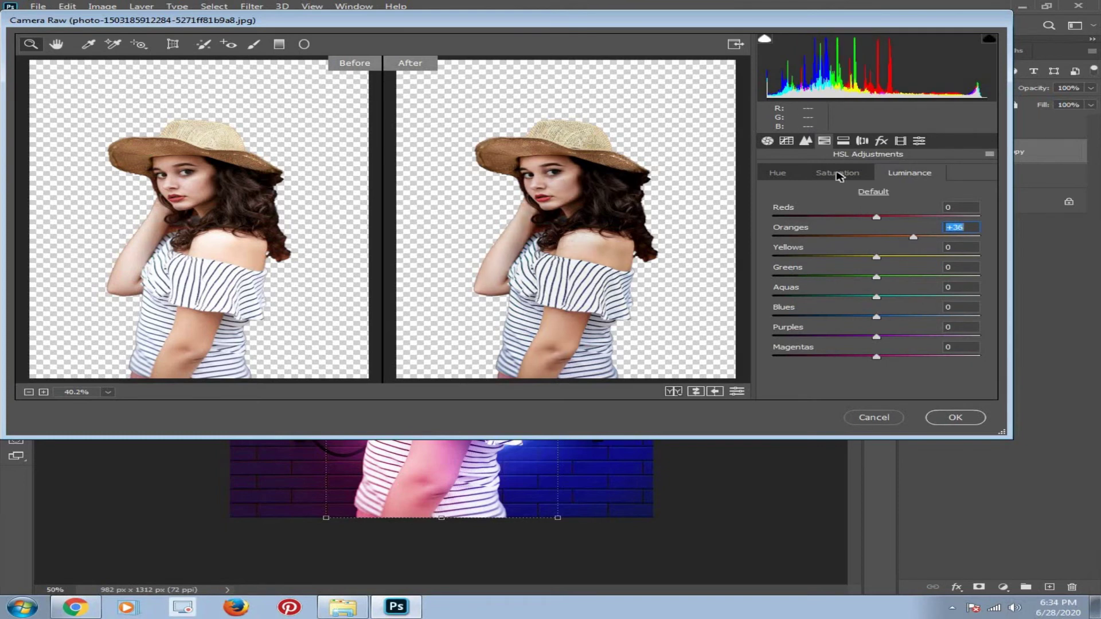
{"action": "left_click_drag", "start_coordinate": [875, 218], "coordinate": [892, 217]}
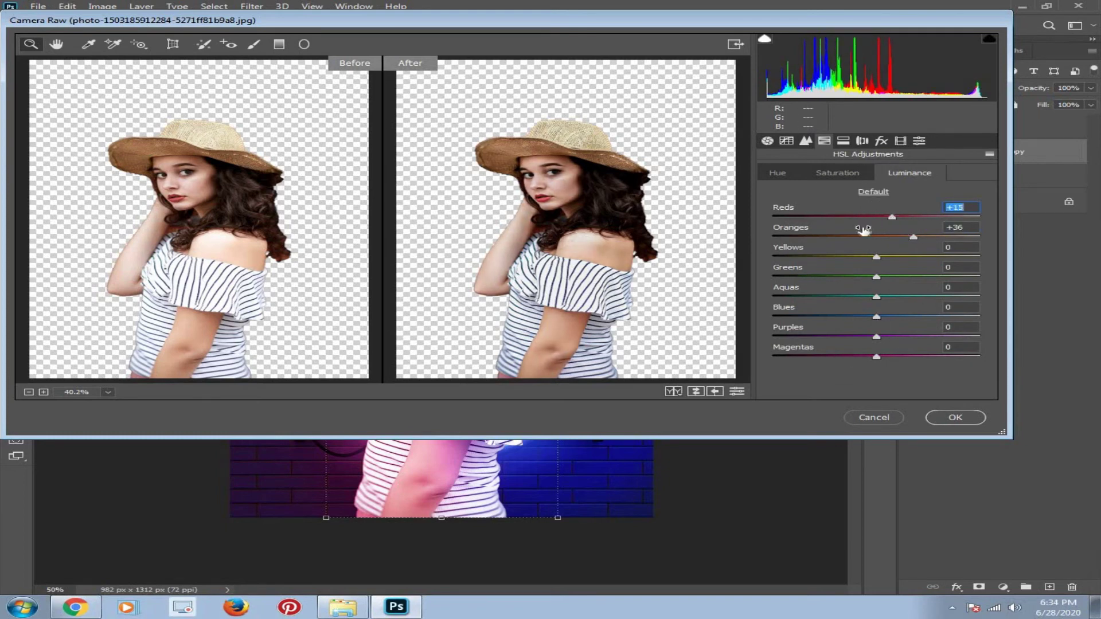
{"action": "left_click", "coordinate": [855, 176]}
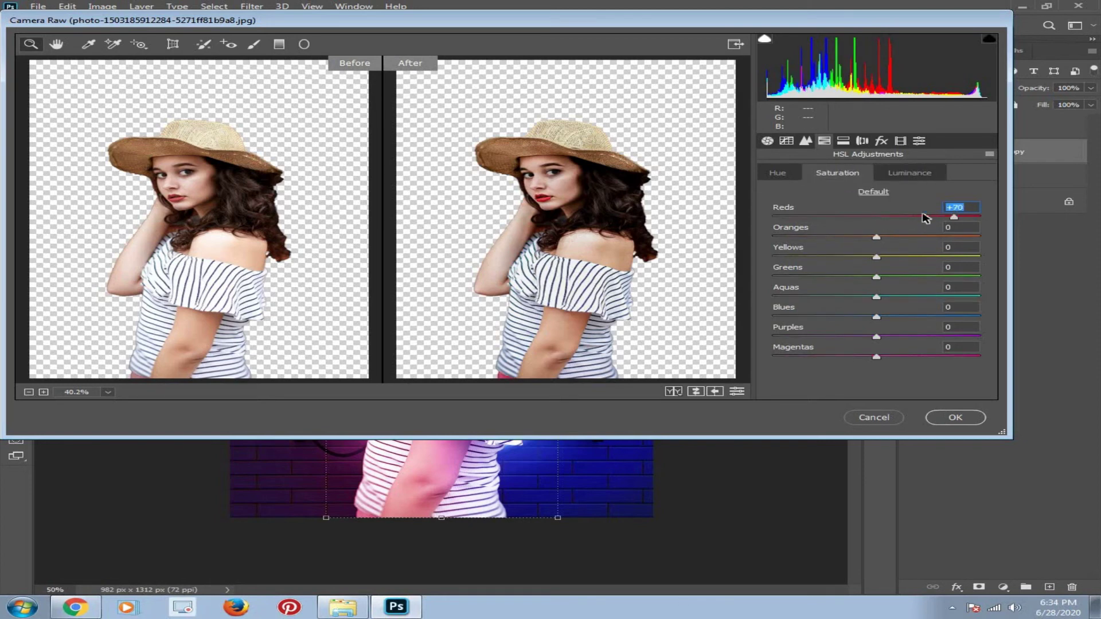
{"action": "left_click", "coordinate": [780, 174]}
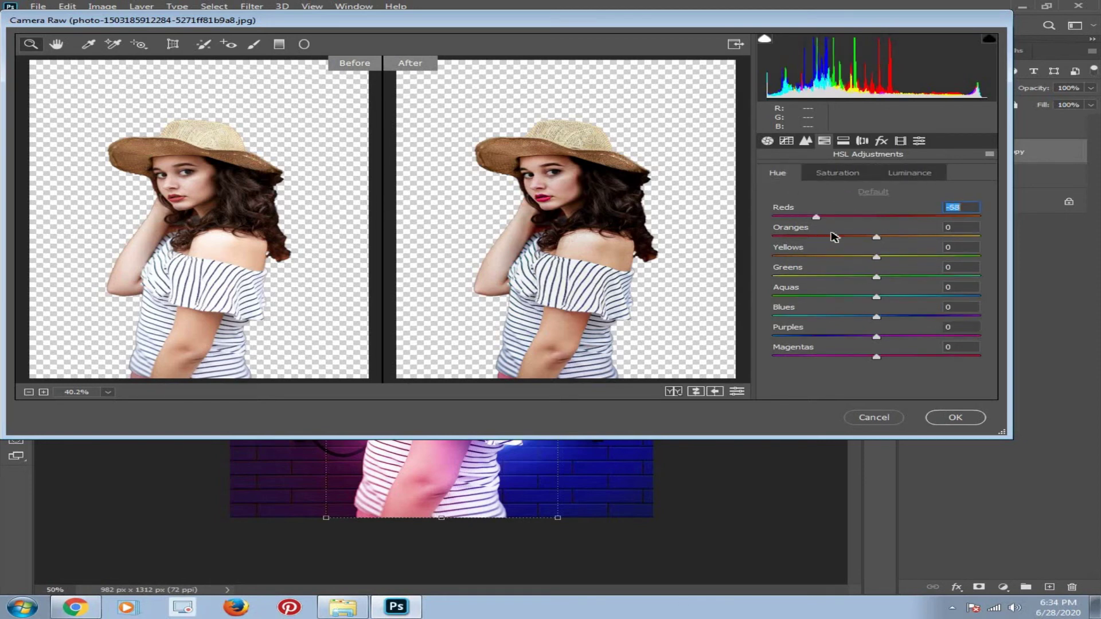
{"action": "left_click_drag", "start_coordinate": [800, 232], "coordinate": [865, 245]}
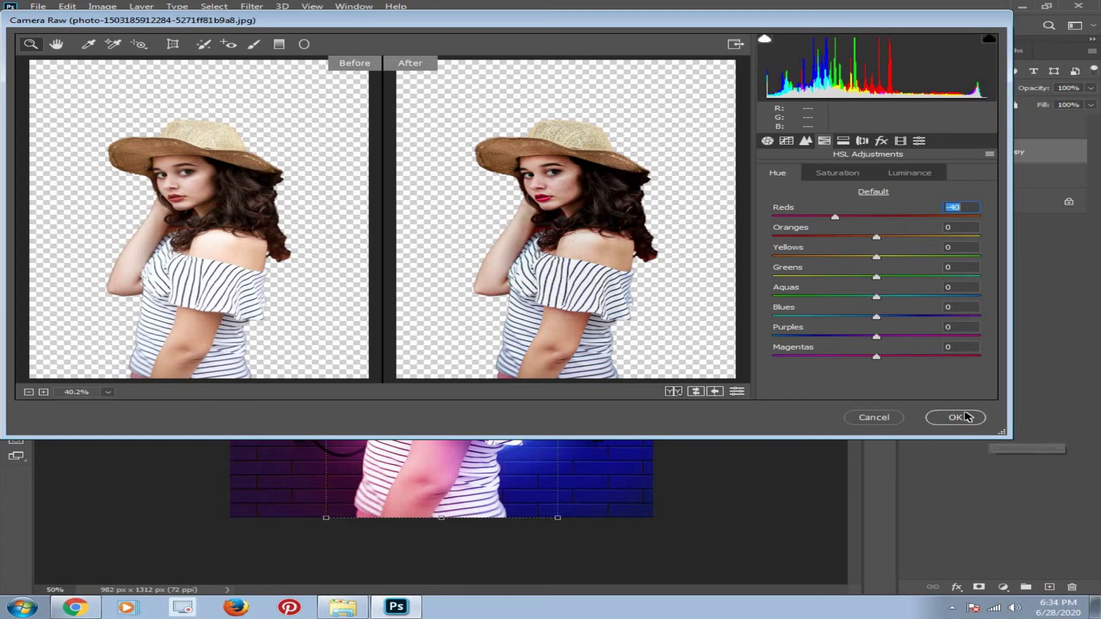
{"action": "left_click", "coordinate": [967, 418]}
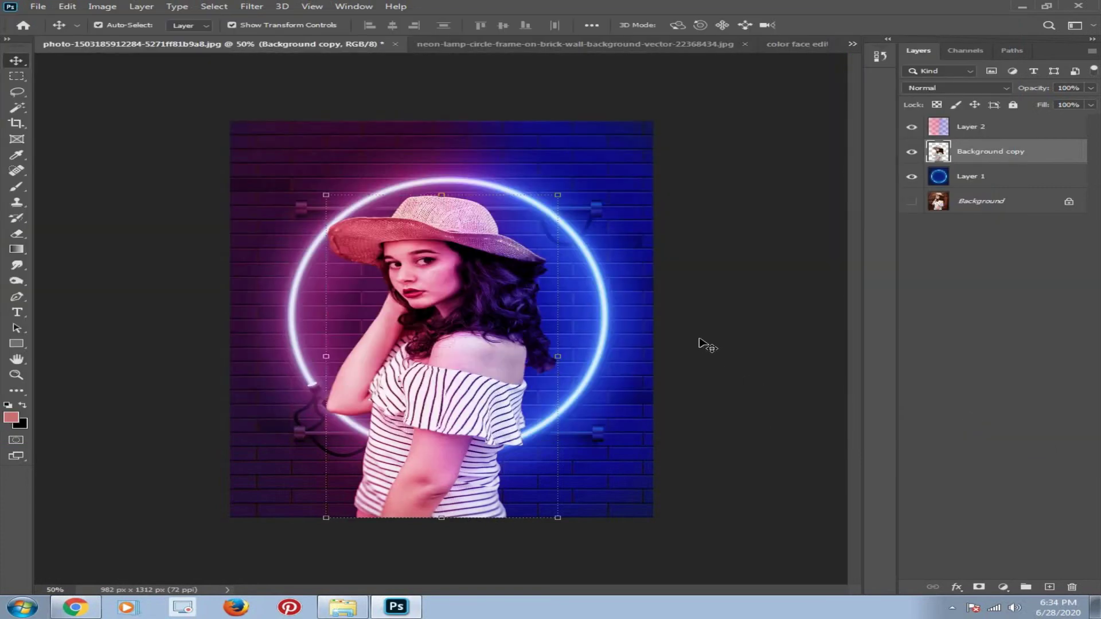
{"action": "left_click", "coordinate": [732, 369]}
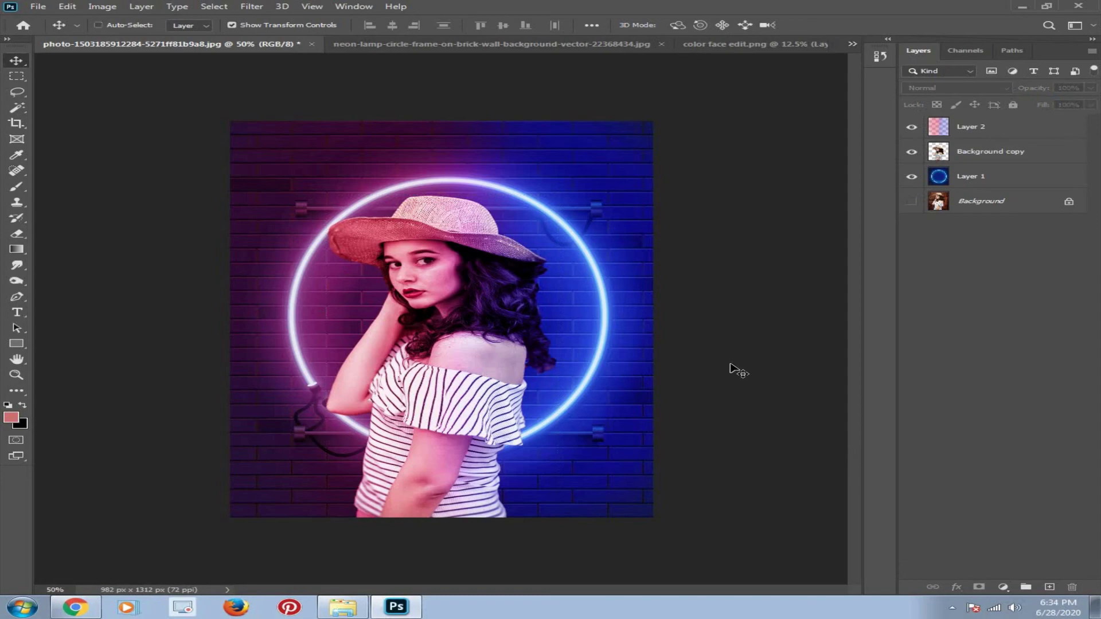
{"action": "key", "text": "ctrl+minus"}
{"action": "key", "text": "ctrl+minus"}
{"action": "key", "text": "ctrl+plus"}
{"action": "key", "text": "ctrl+plus"}
{"action": "key", "text": "ctrl+plus"}
{"action": "key", "text": "ctrl+plus"}
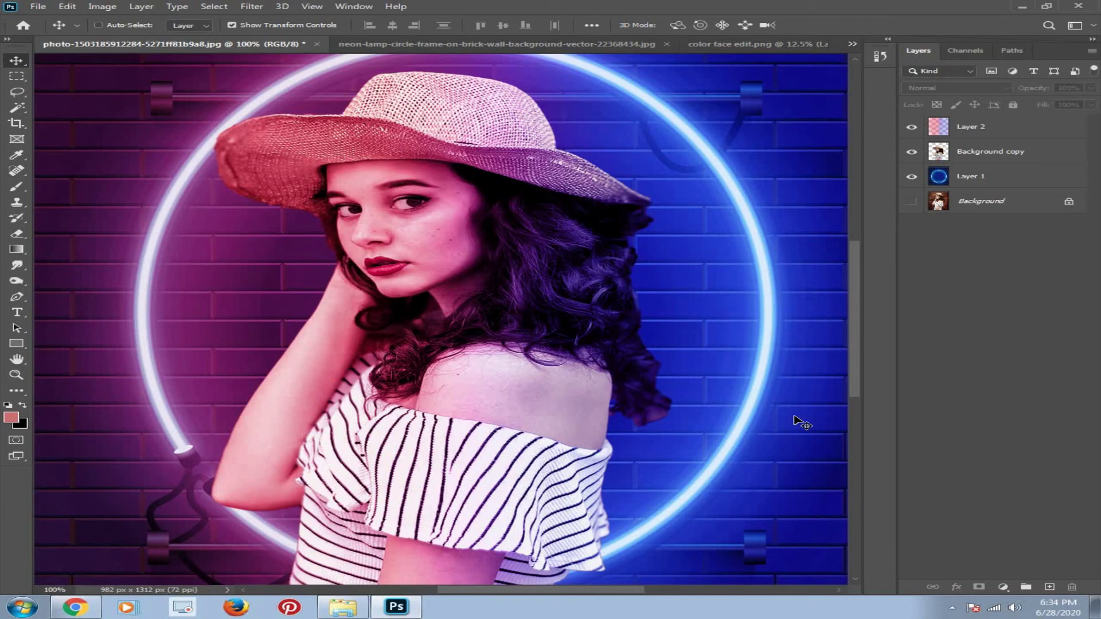
{"action": "key", "text": "ctrl+minus"}
{"action": "key", "text": "ctrl+minus"}
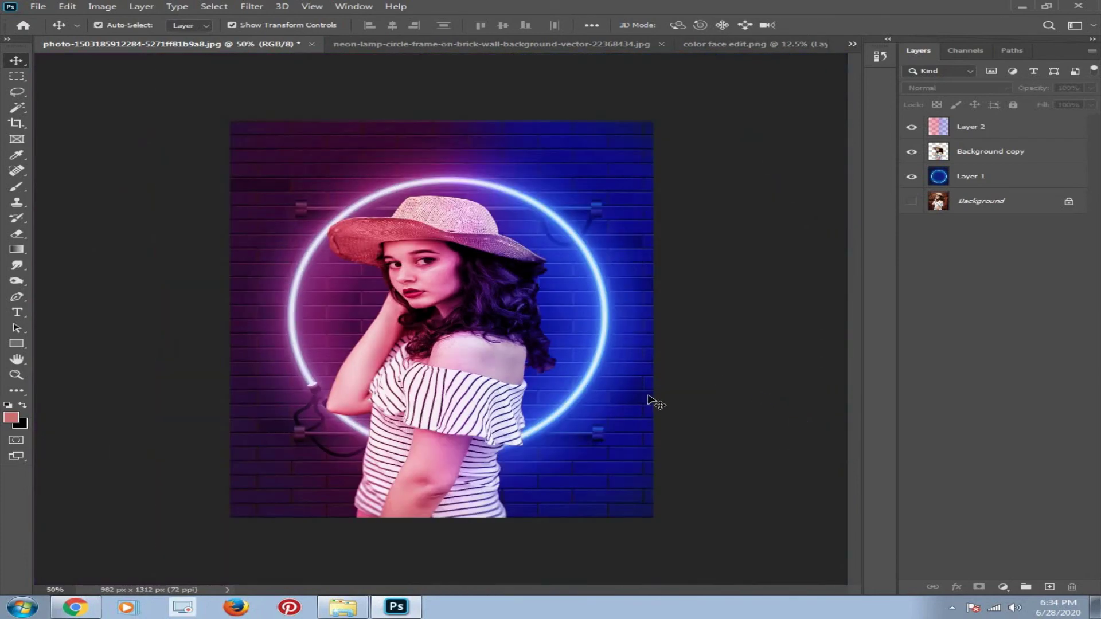
Save the composite as JPEG file '123' at Quality 12 Maximum
{"action": "left_click", "coordinate": [39, 8]}
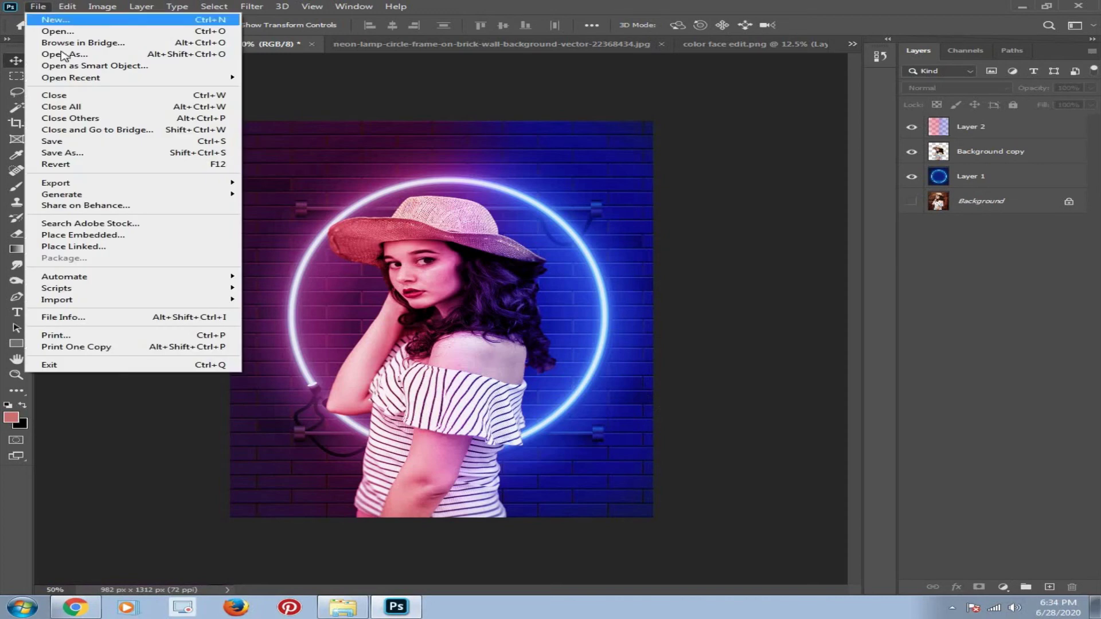
{"action": "left_click", "coordinate": [64, 153]}
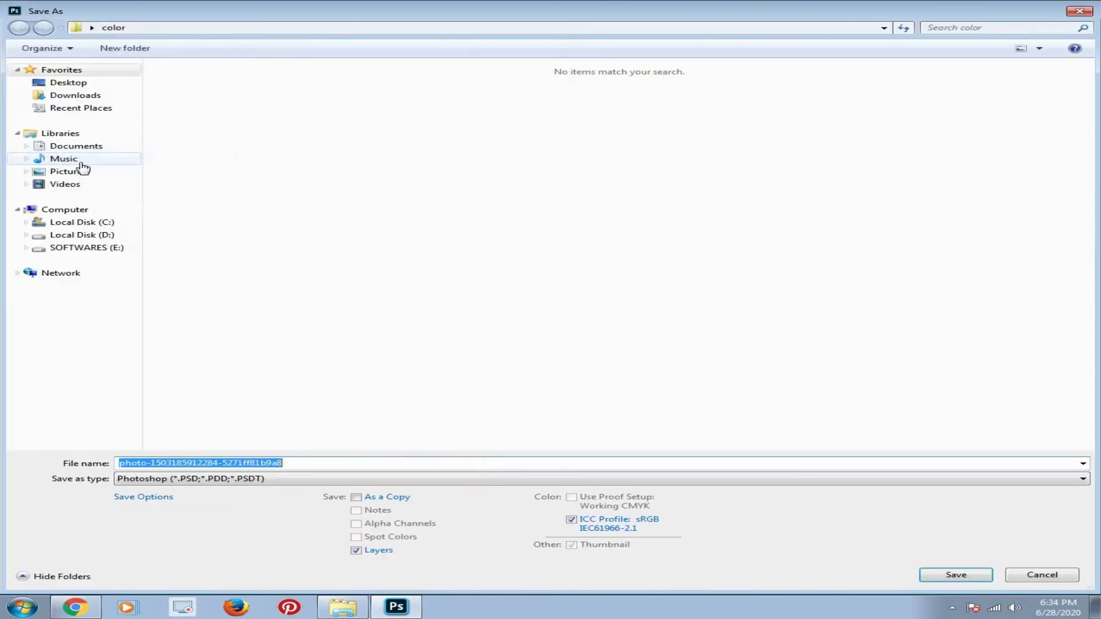
{"action": "left_click", "coordinate": [442, 484]}
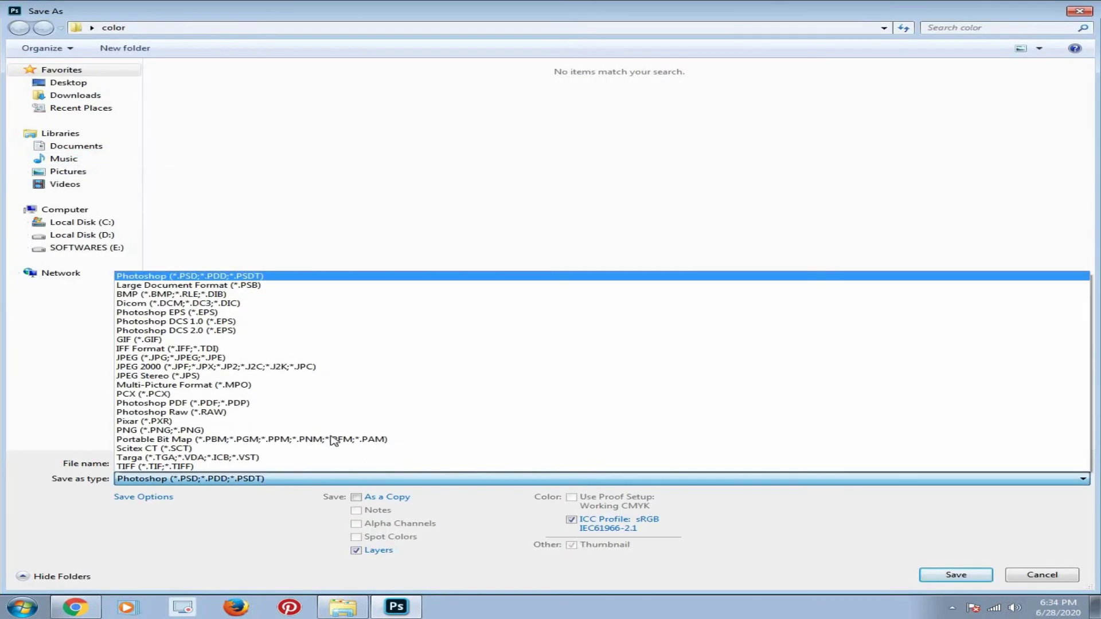
{"action": "left_click", "coordinate": [193, 358]}
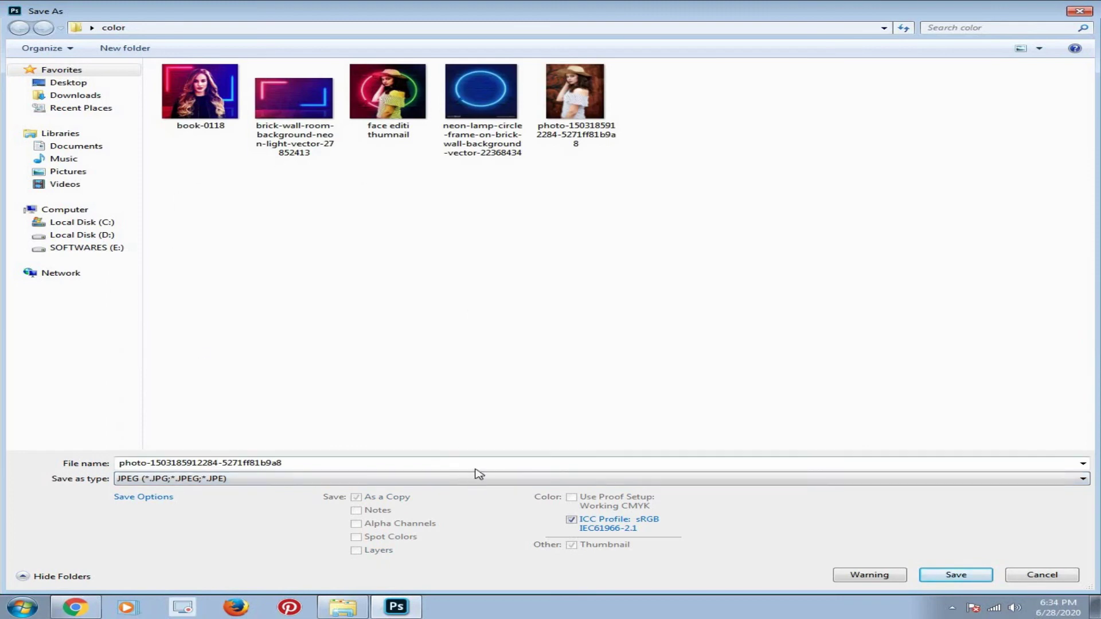
{"action": "left_click_drag", "start_coordinate": [319, 462], "coordinate": [5, 489]}
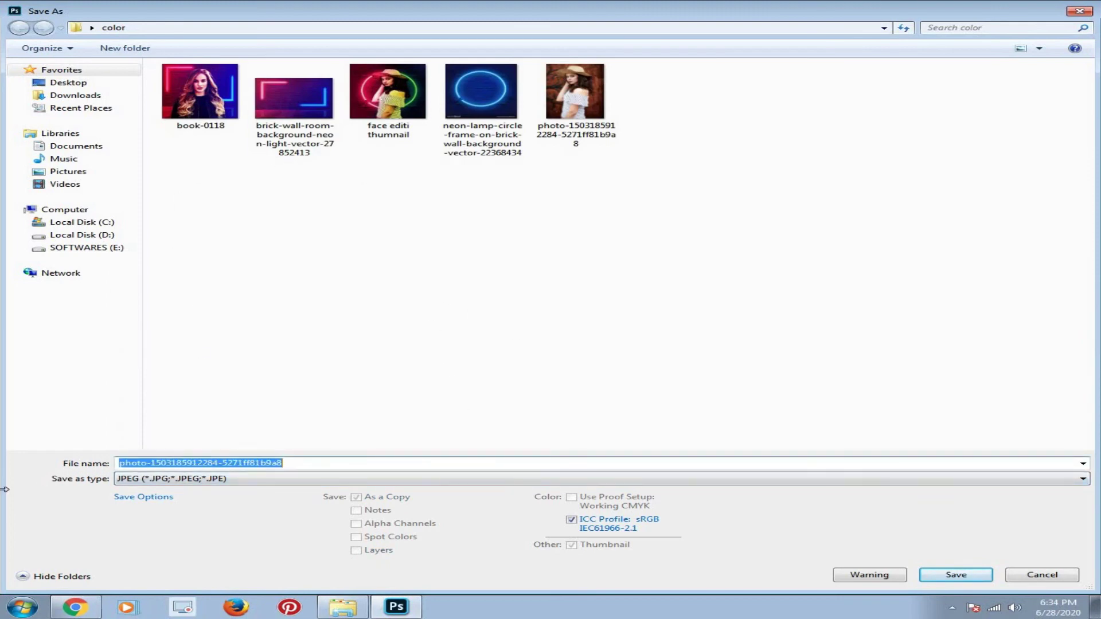
{"action": "type", "text": "12"}
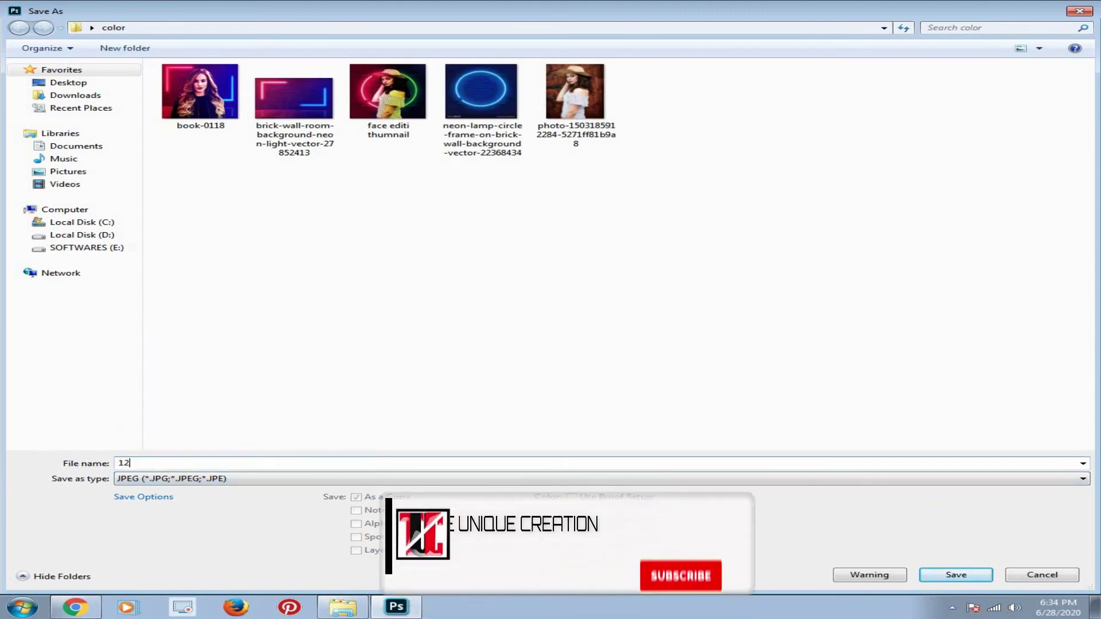
{"action": "type", "text": "3"}
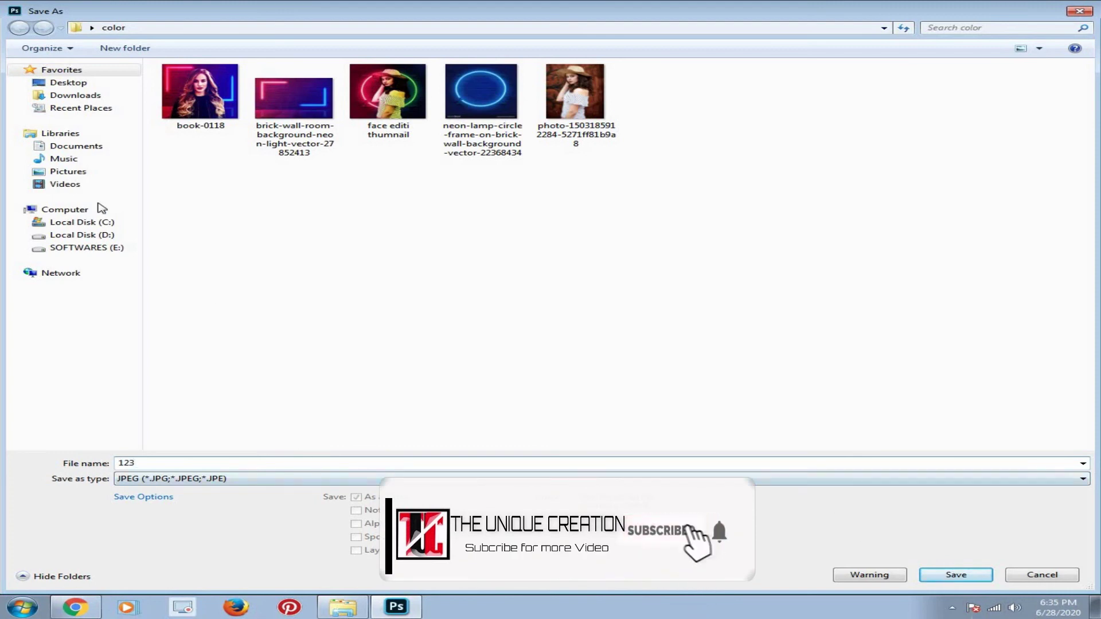
{"action": "left_click", "coordinate": [956, 575]}
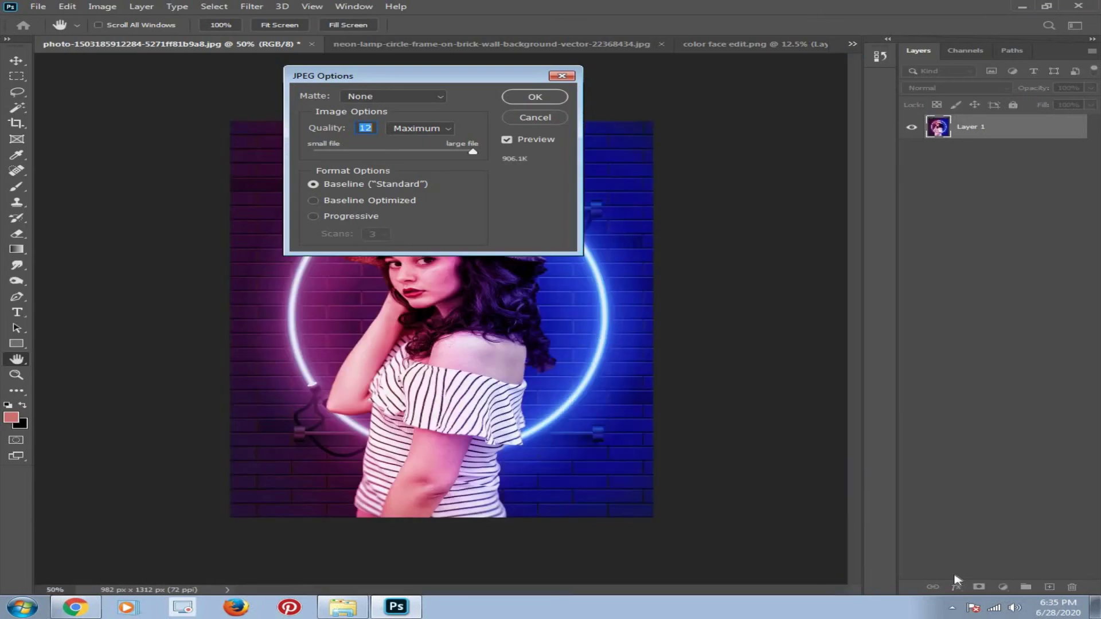
{"action": "left_click", "coordinate": [535, 99]}
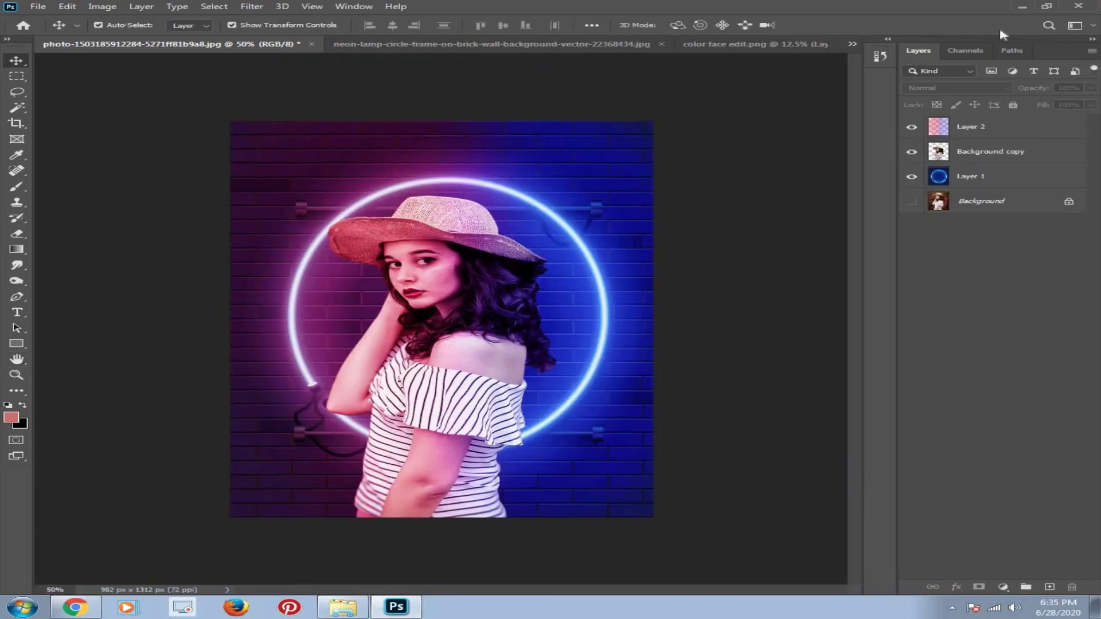
With Photoshop minimized, preview the saved 123 JPEG full-screen in Windows Photo Viewer, then close it
{"action": "left_click", "coordinate": [1021, 9]}
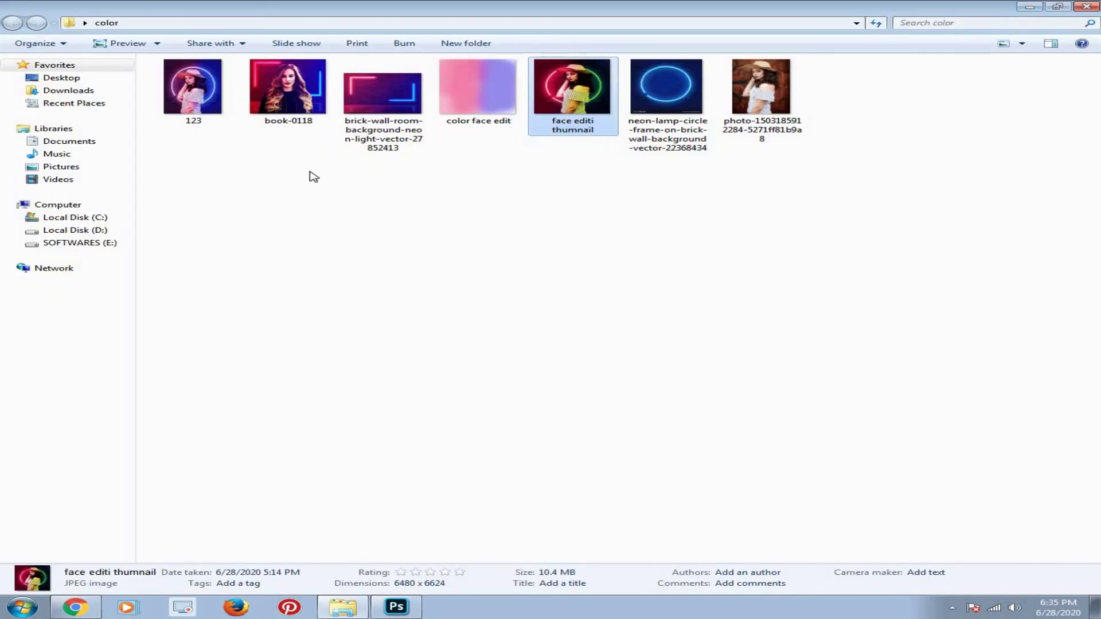
{"action": "mouse_move", "coordinate": [192, 88]}
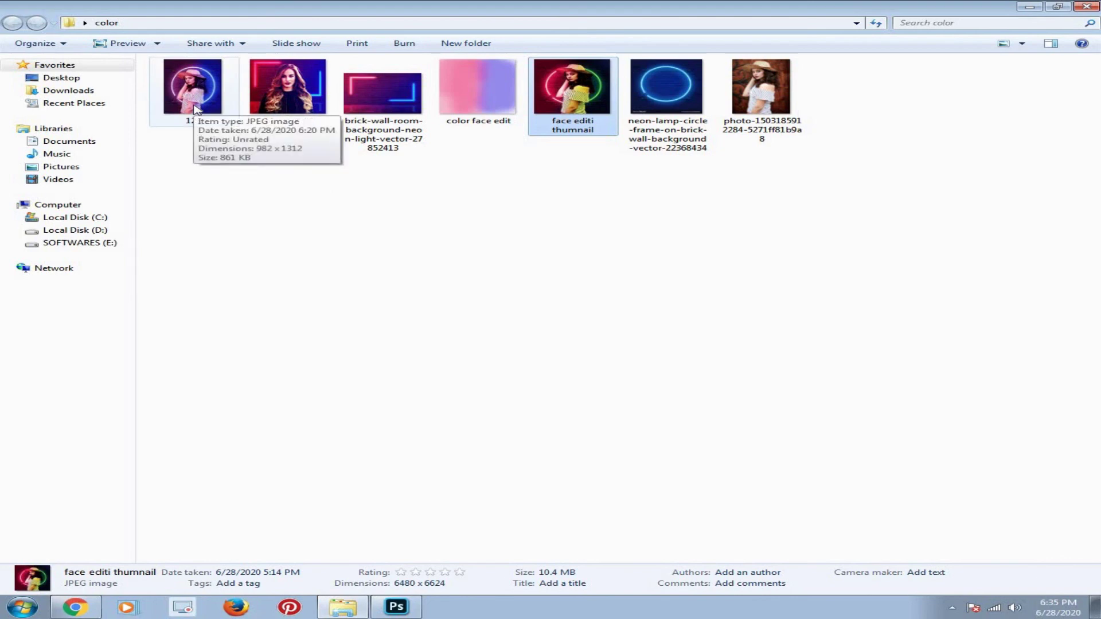
{"action": "double_click", "coordinate": [194, 109]}
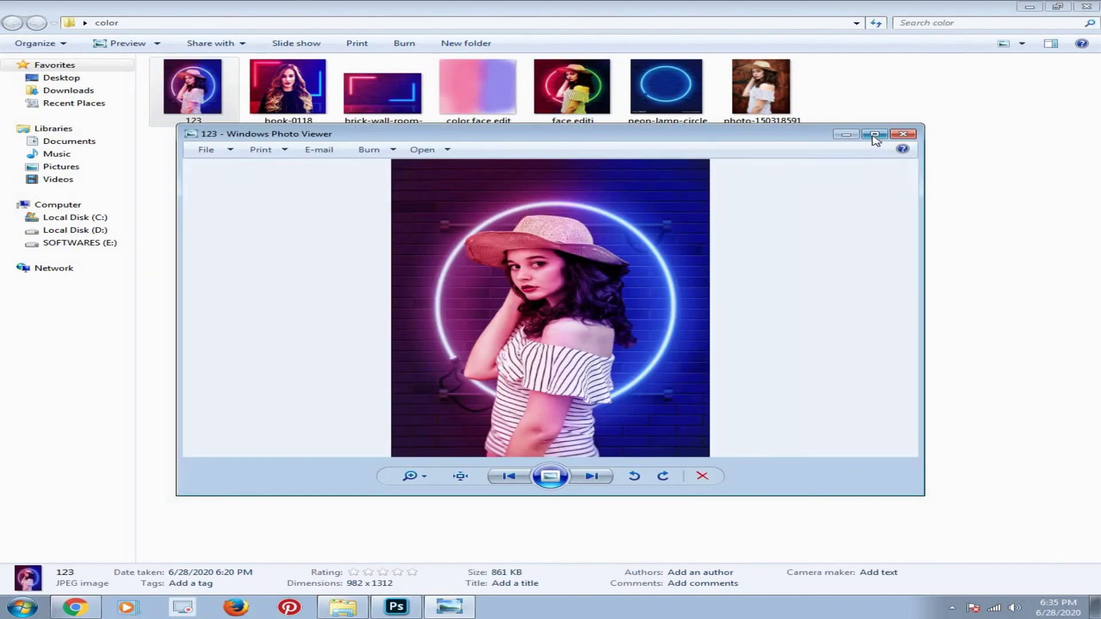
{"action": "left_click", "coordinate": [875, 133]}
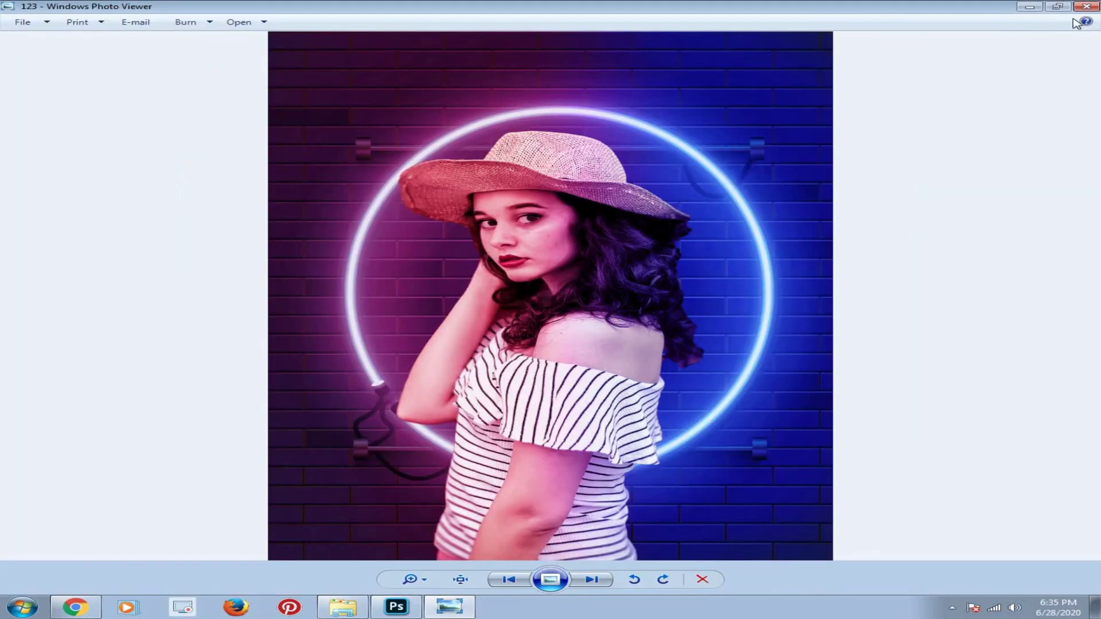
{"action": "left_click", "coordinate": [1086, 7]}
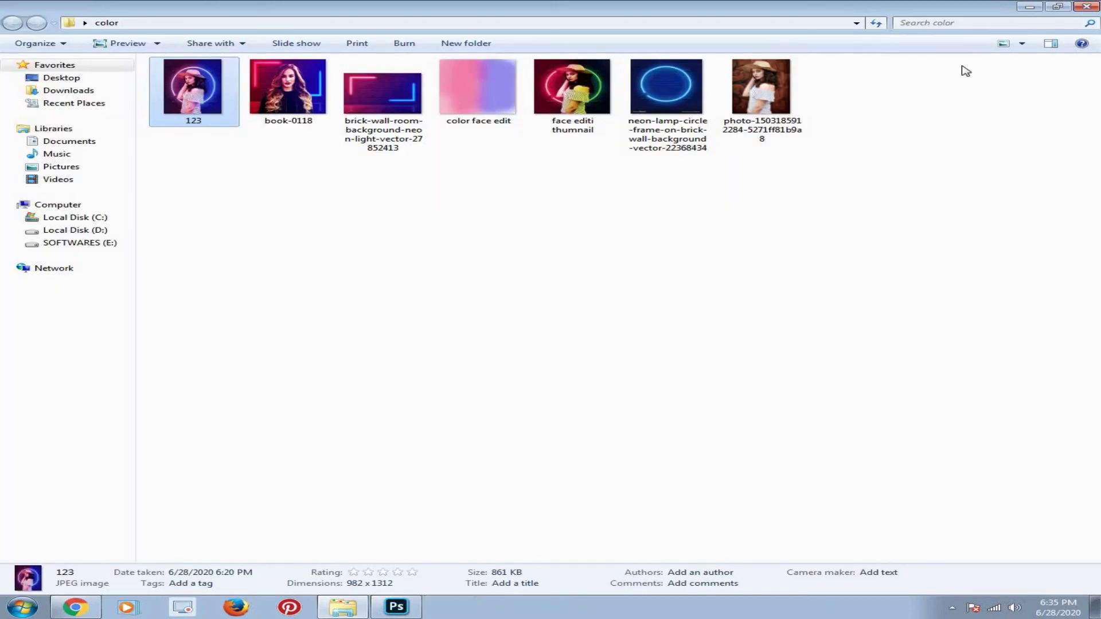
Pick an option from a taskbar item's right-click menu to get back to the color folder
{"action": "left_click", "coordinate": [952, 608]}
{"action": "right_click", "coordinate": [950, 555]}
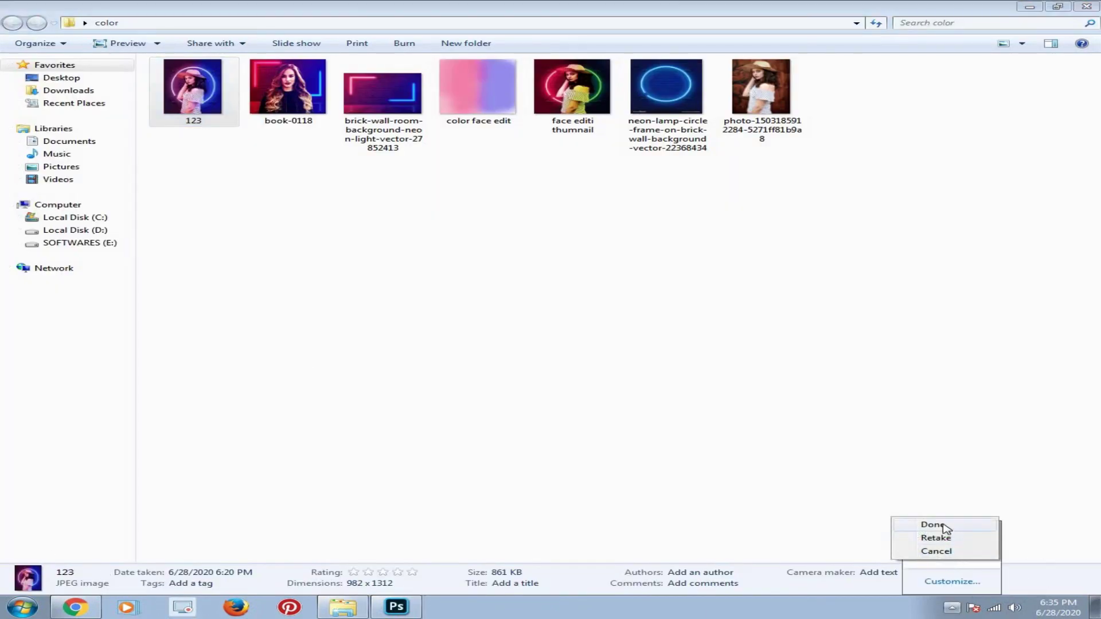
{"action": "left_click", "coordinate": [934, 524]}
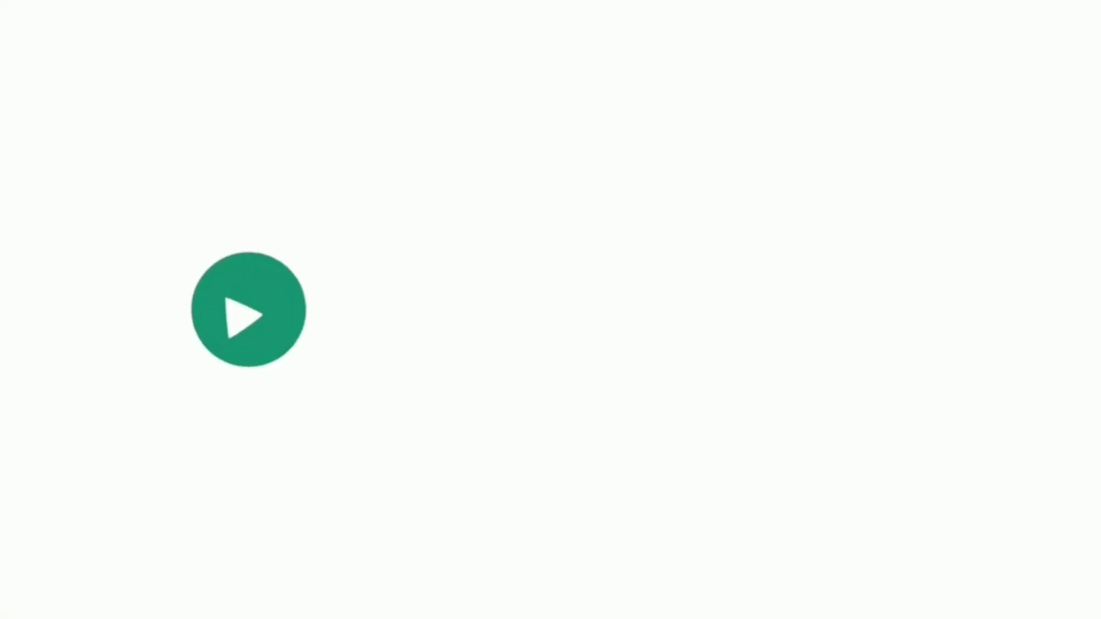